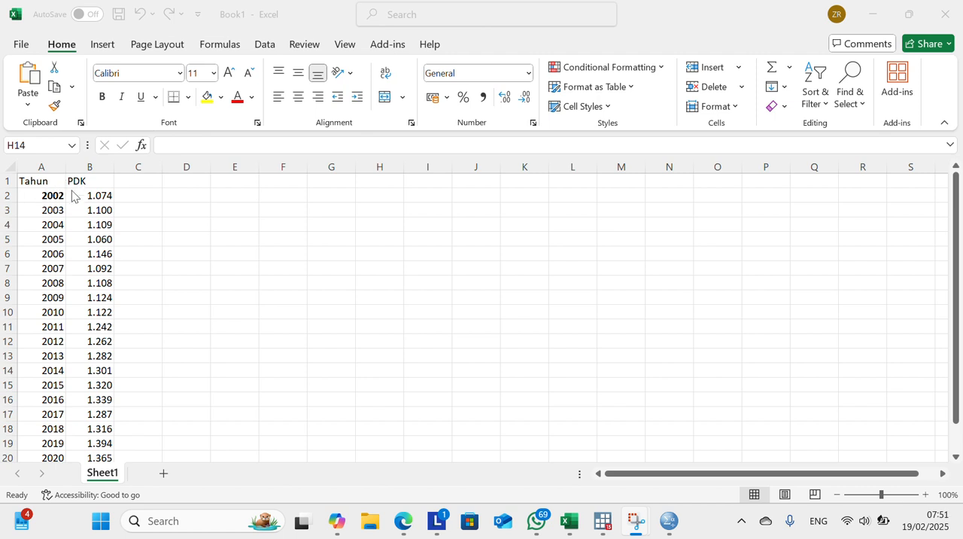
# Step: Copy the PDK column with its header, cells B1 to B21, from the Excel sheet and switch to SPSS Statistics
pyautogui.scroll(-3, 39, 213)
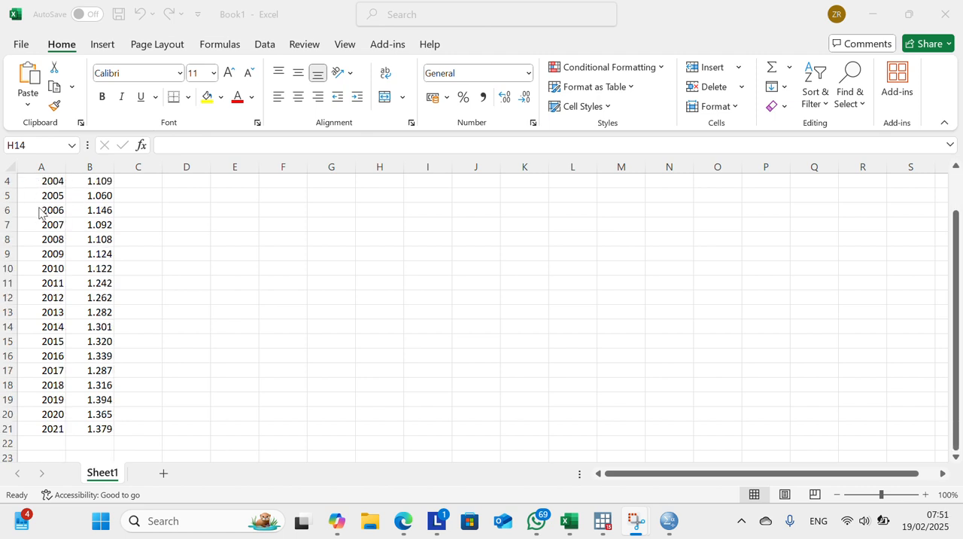
pyautogui.scroll(3, 44, 216)
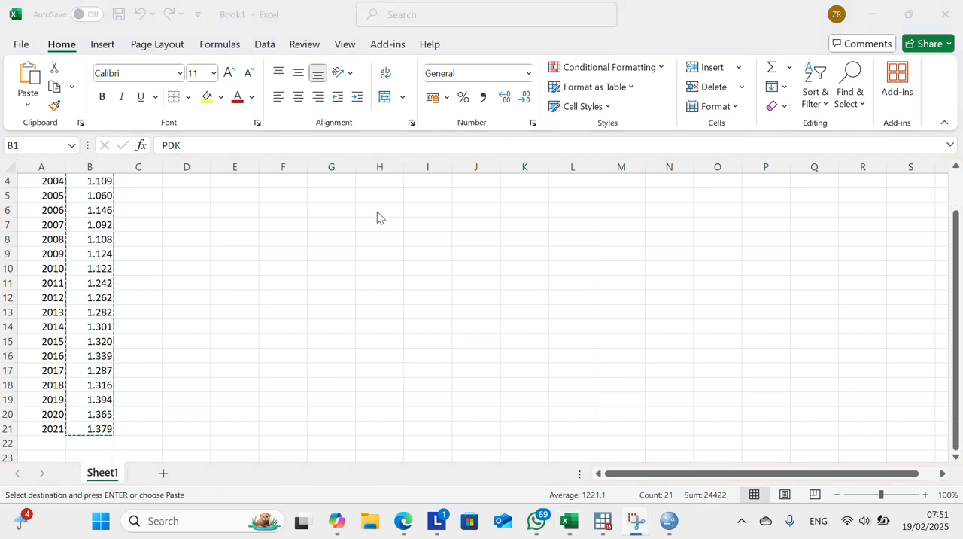
pyautogui.moveTo(611, 525)
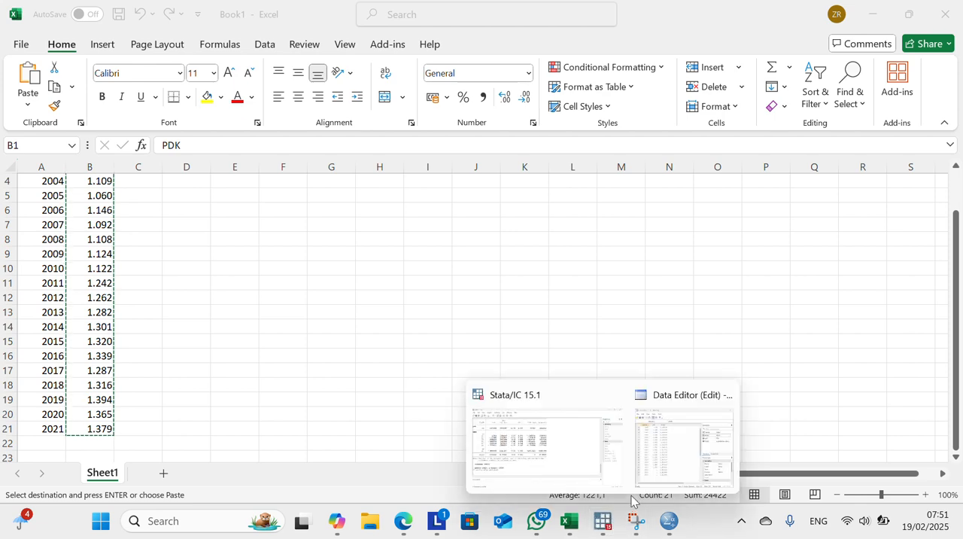
pyautogui.click(668, 522)
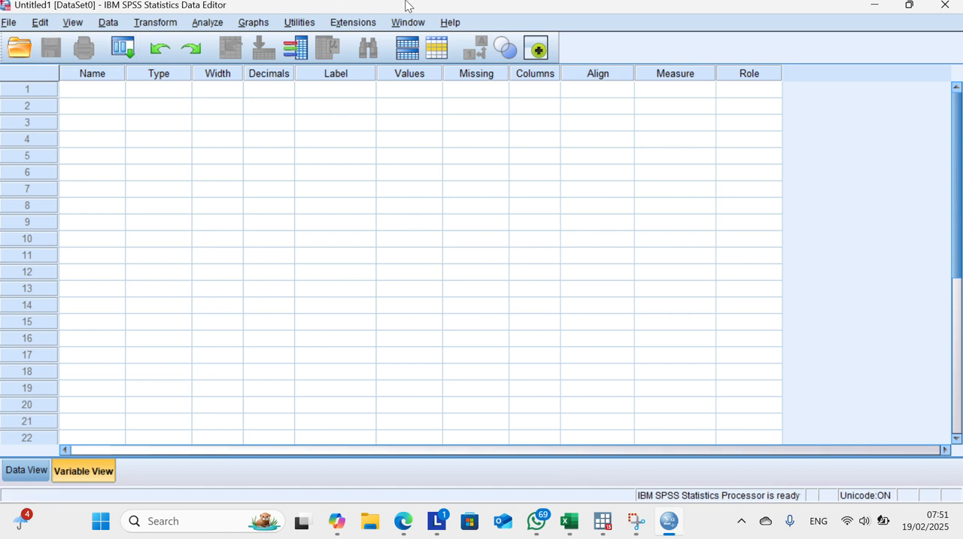
pyautogui.click(397, 23)
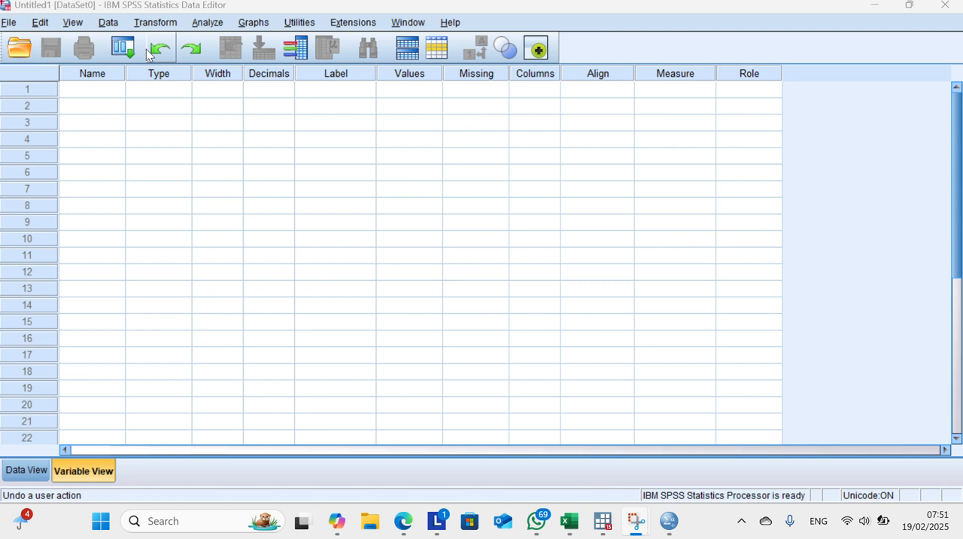
pyautogui.click(87, 85)
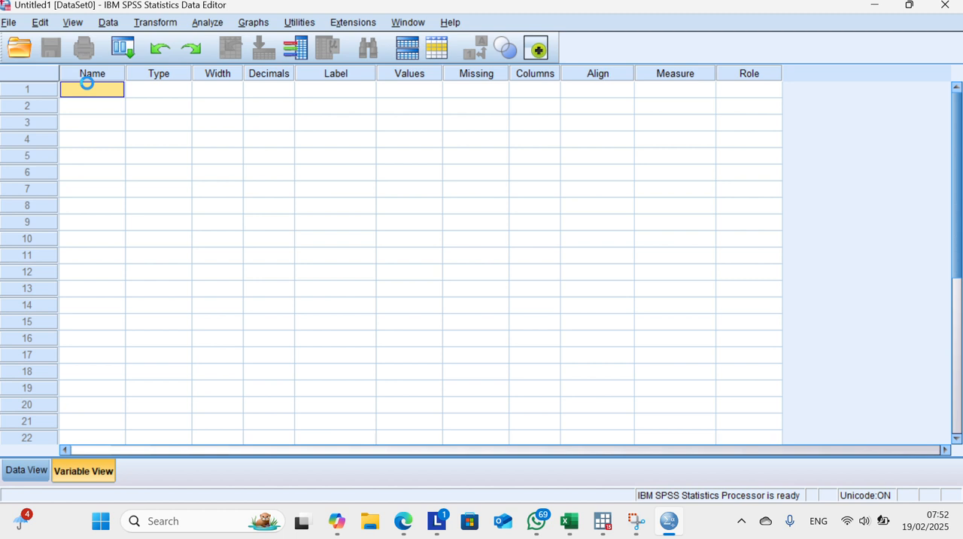
pyautogui.write('PDK')
pyautogui.press('Return')
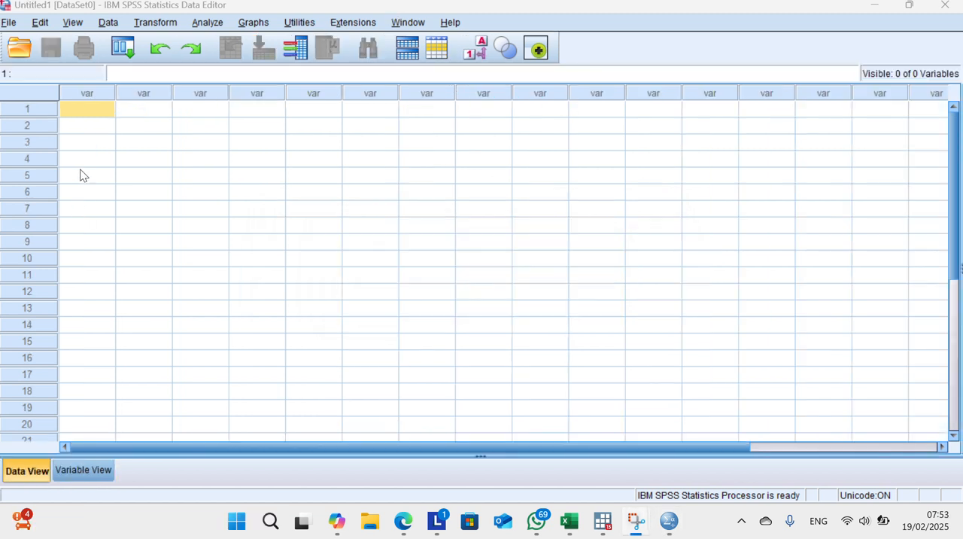
# Step: Paste the copied PDK column with variable names into the first cell of the empty dataset
pyautogui.rightClick(77, 109)
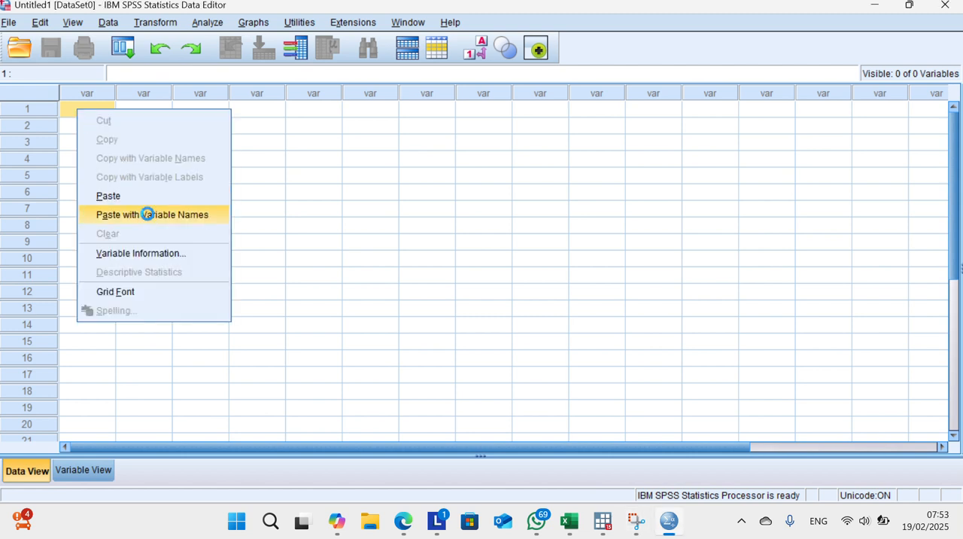
pyautogui.click(148, 215)
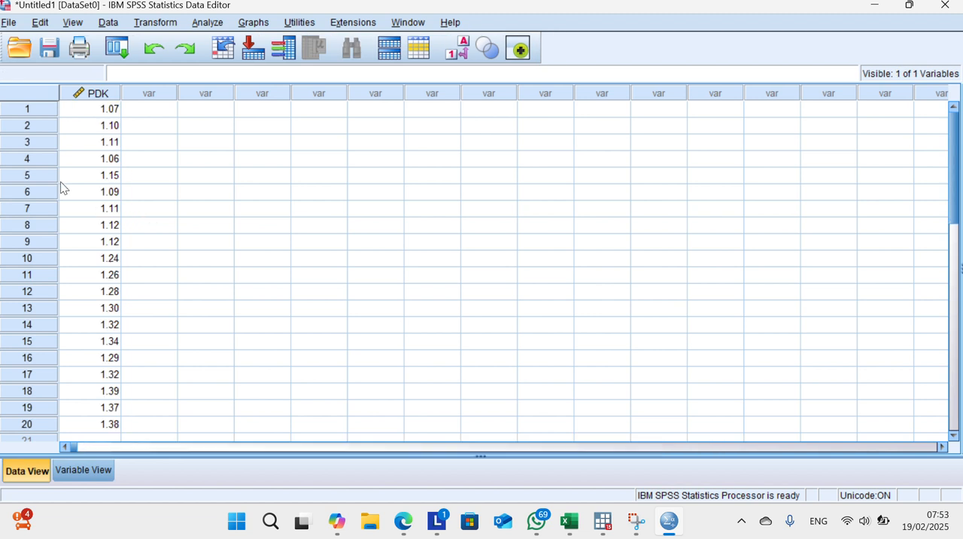
pyautogui.press('super+shift+s')
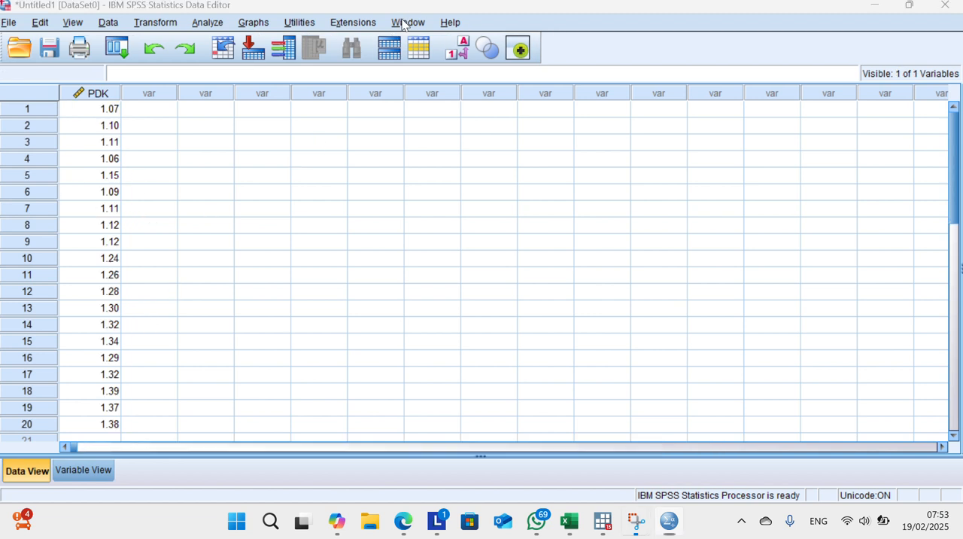
# Step: Set the PDK variable's decimals to 3 and its measurement level to Scale, and return to the data values
pyautogui.click(75, 465)
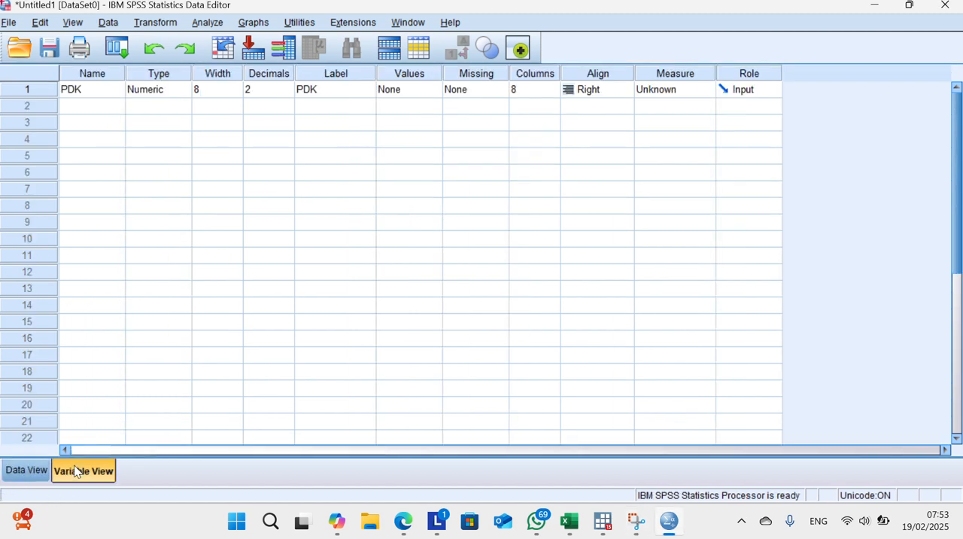
pyautogui.click(262, 89)
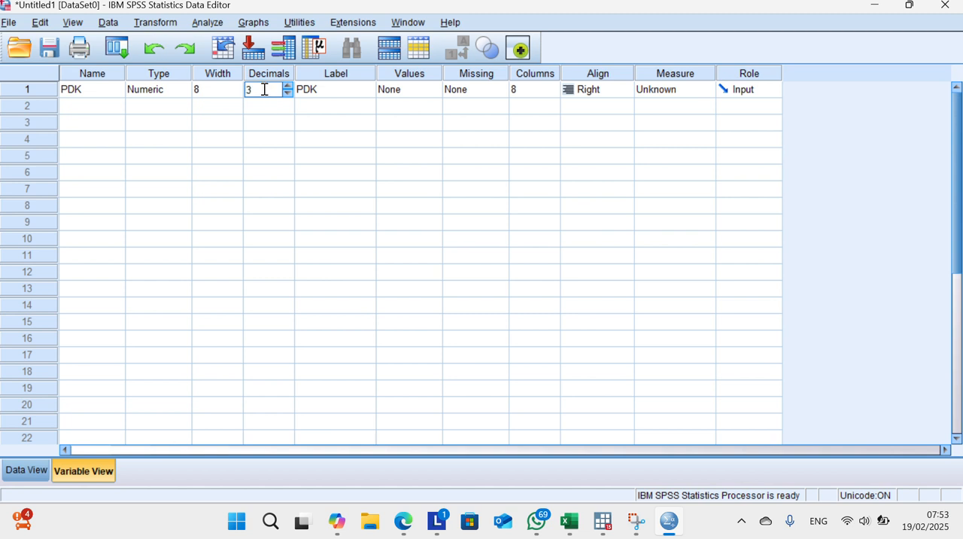
pyautogui.press('super+shift+s')
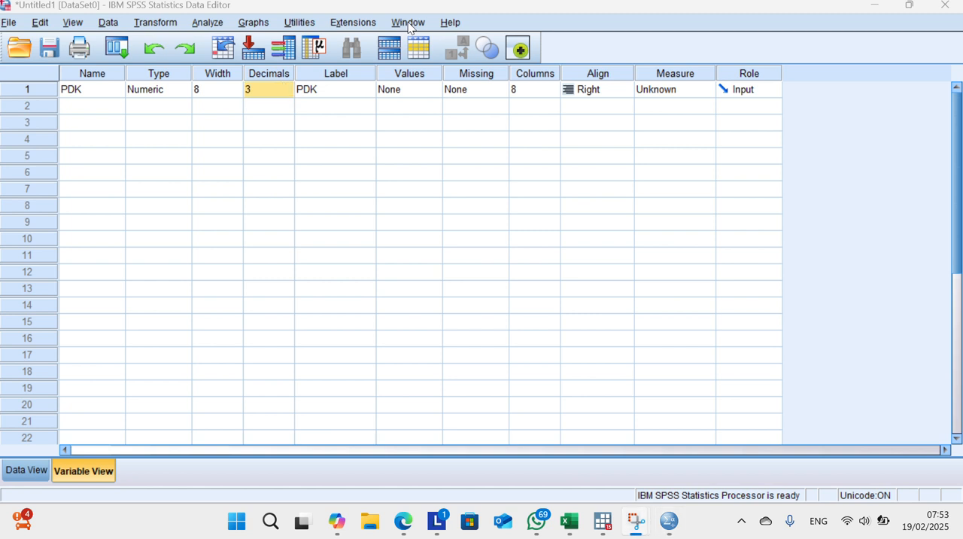
pyautogui.click(613, 92)
pyautogui.click(663, 91)
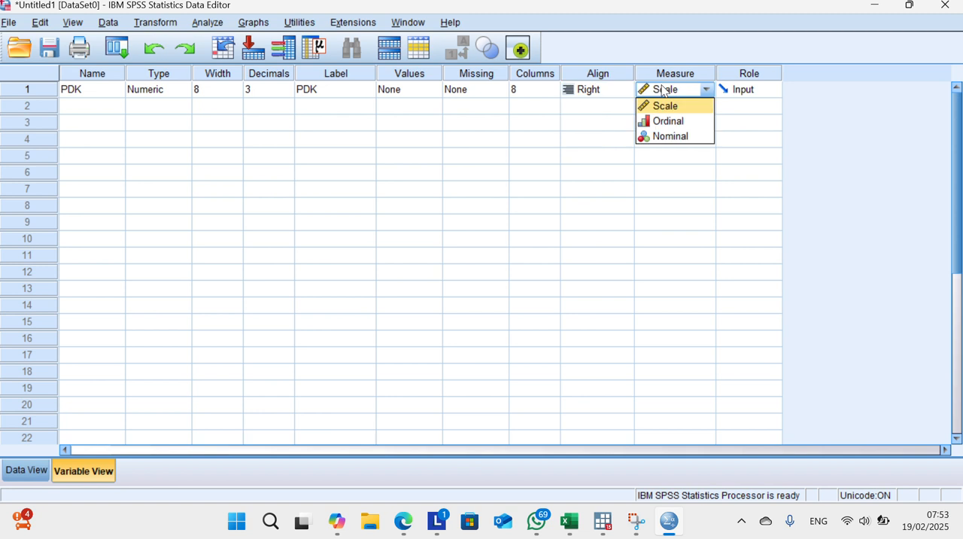
pyautogui.click(669, 105)
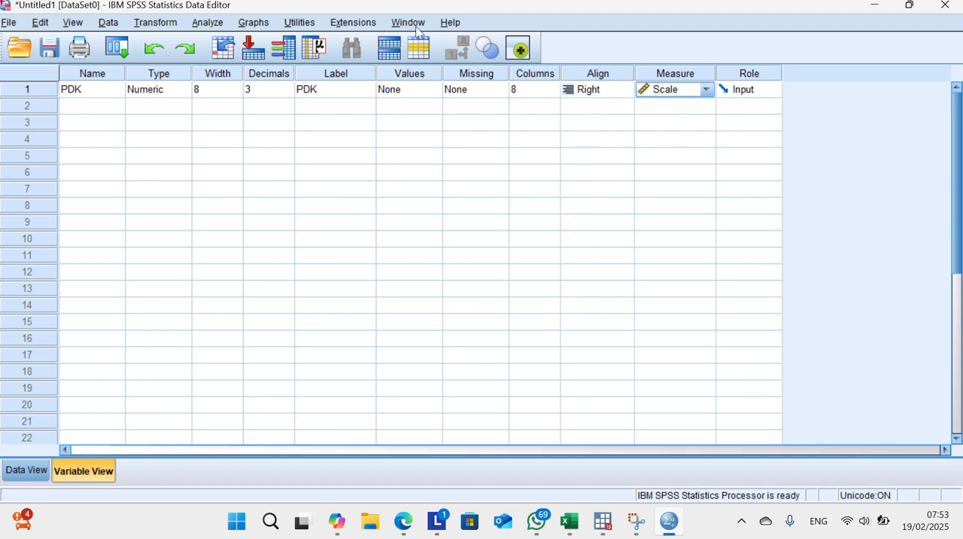
pyautogui.click(394, 17)
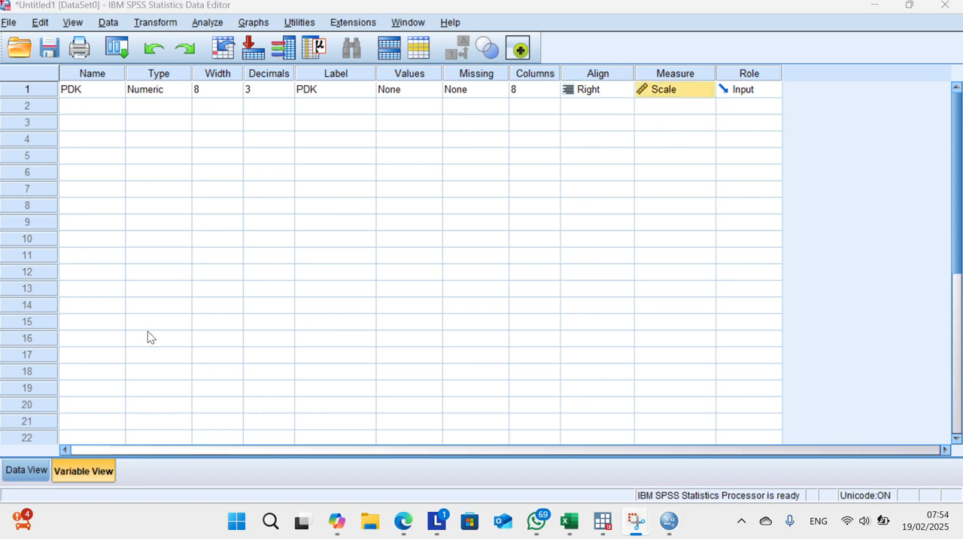
pyautogui.click(34, 471)
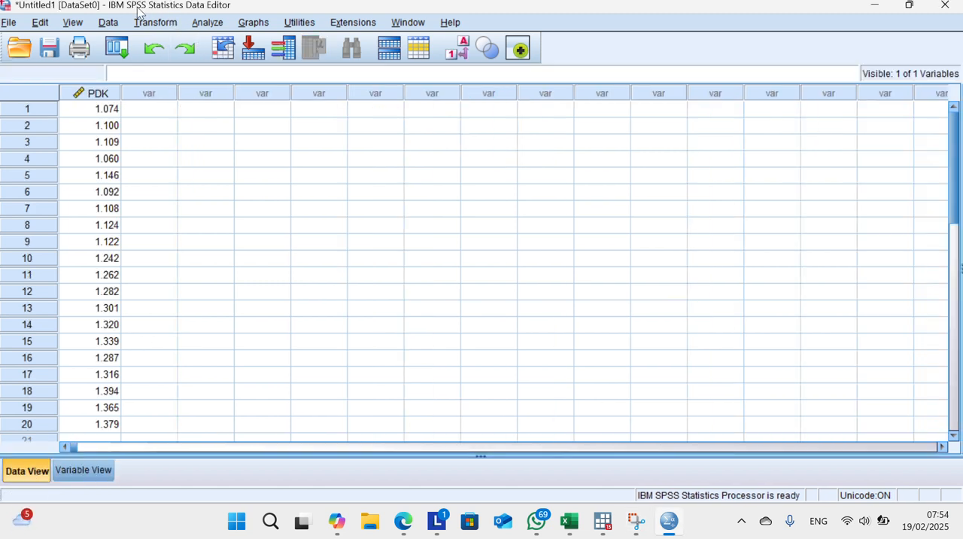
# Step: Start defining dates for the dataset with the cases given as Years
pyautogui.click(108, 24)
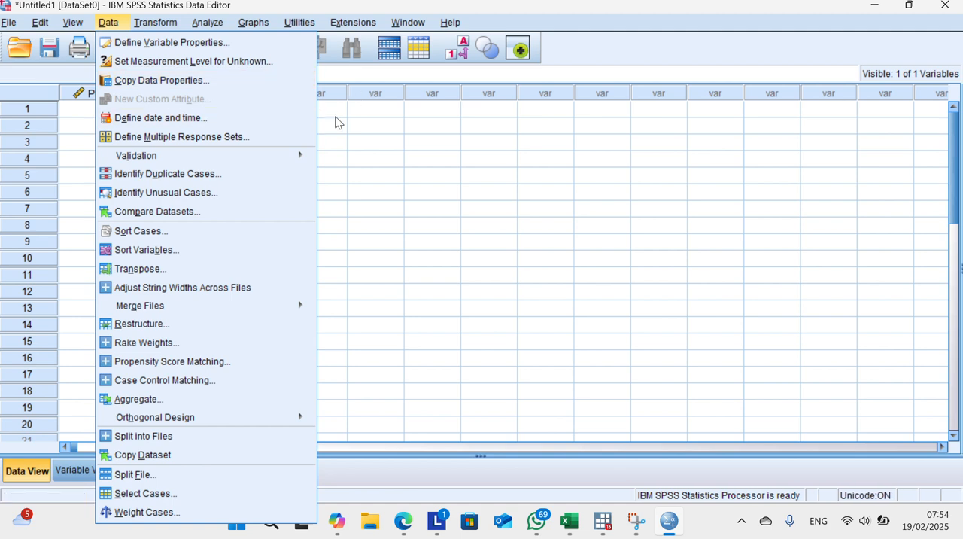
pyautogui.click(368, 69)
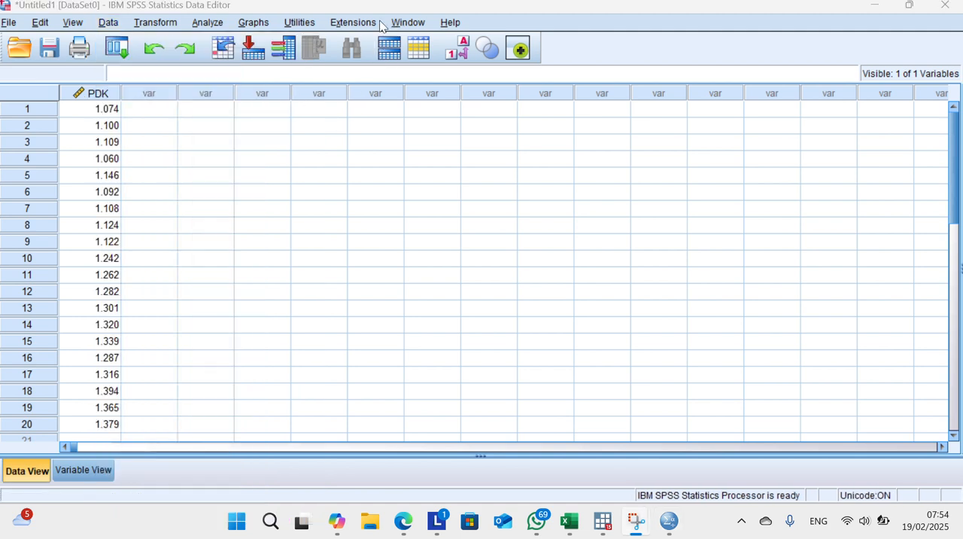
pyautogui.click(108, 22)
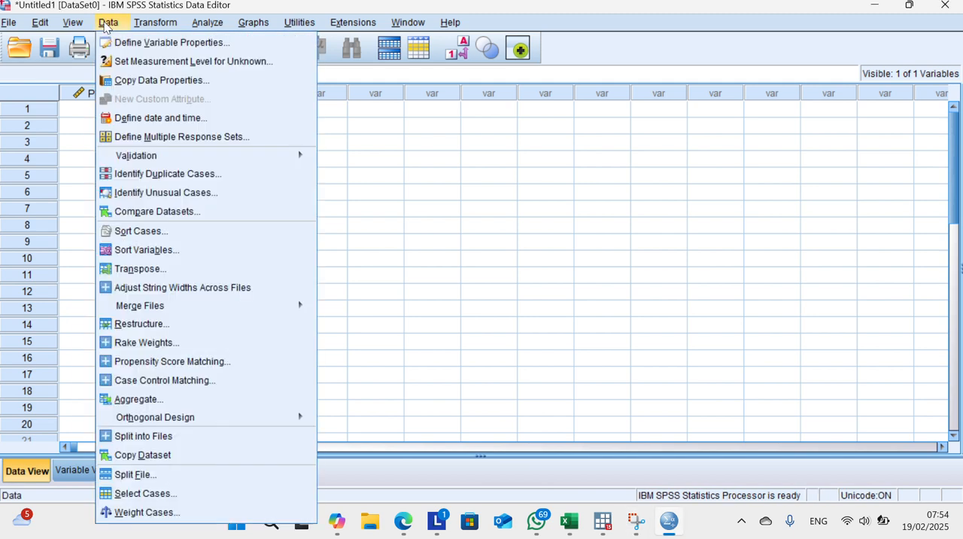
pyautogui.click(192, 120)
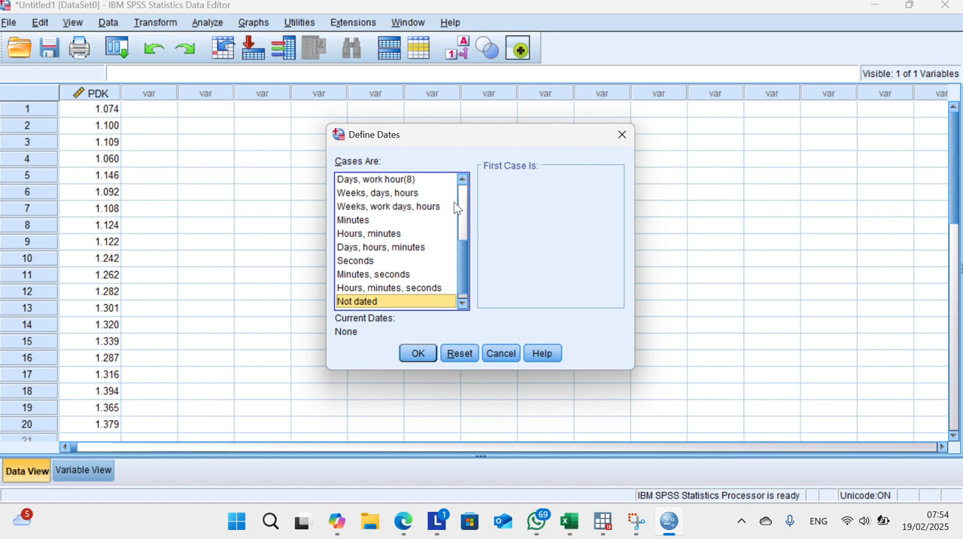
pyautogui.moveTo(464, 204); pyautogui.dragTo(458, 189)
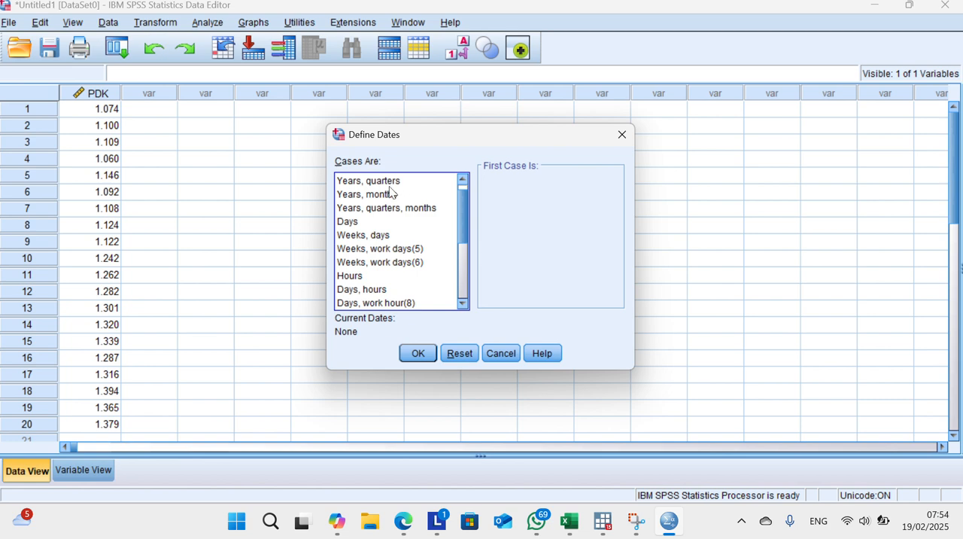
pyautogui.scroll(-4, 390, 192)
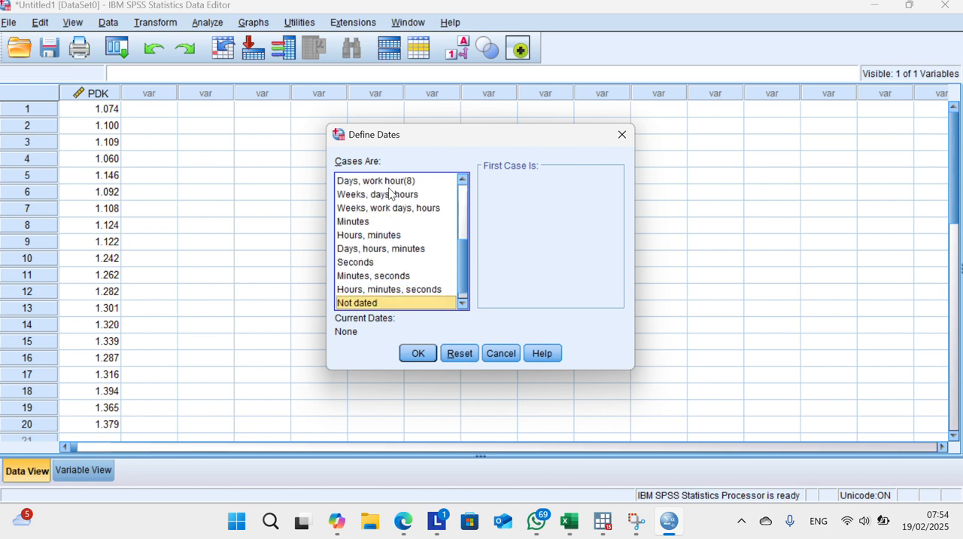
pyautogui.scroll(4, 390, 193)
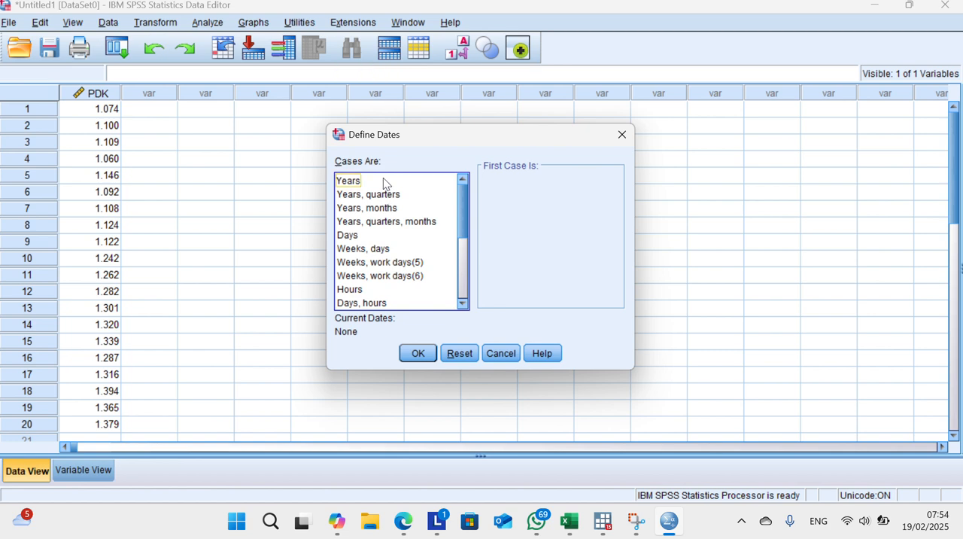
pyautogui.click(382, 182)
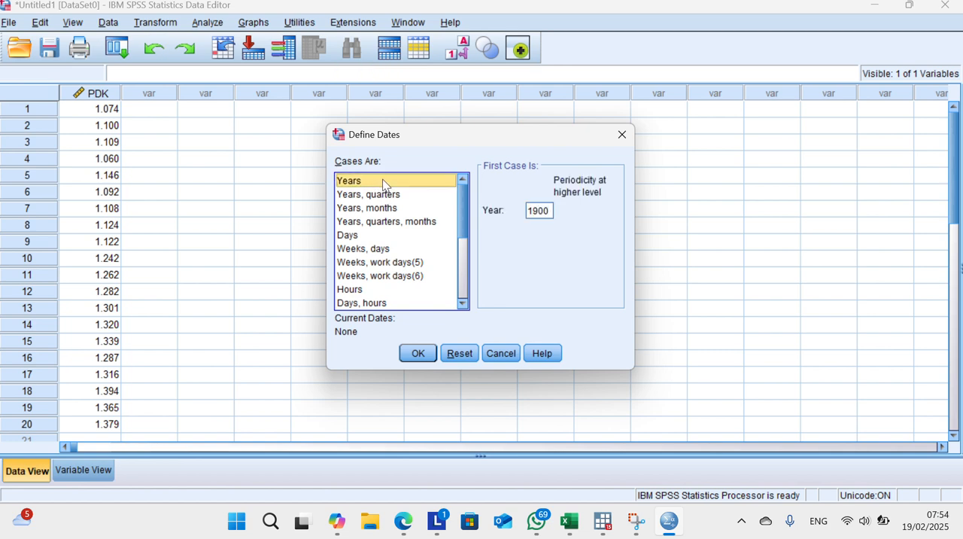
# Step: Set the first case's year to 2002 and create the date variables
pyautogui.click(552, 210)
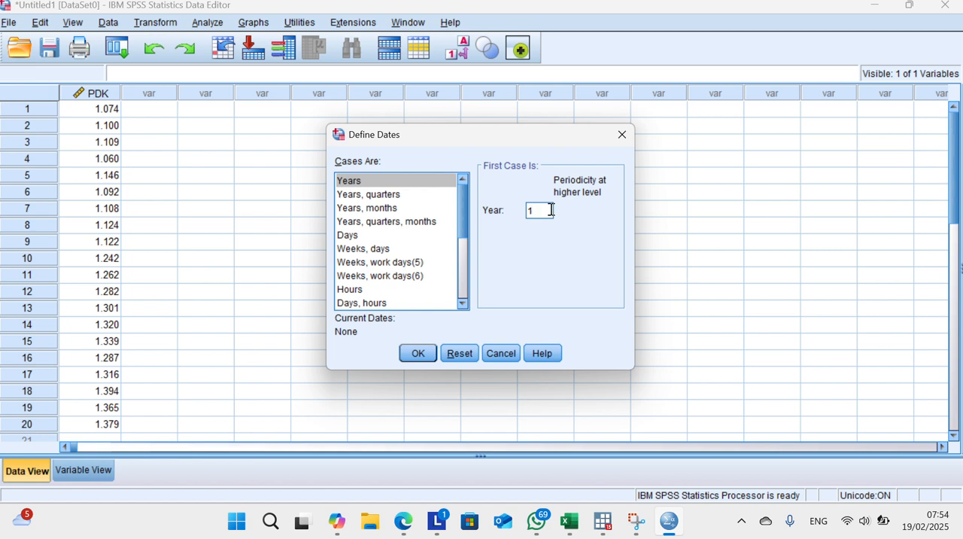
pyautogui.press('BackSpace')
pyautogui.write('2002')
pyautogui.click(407, 21)
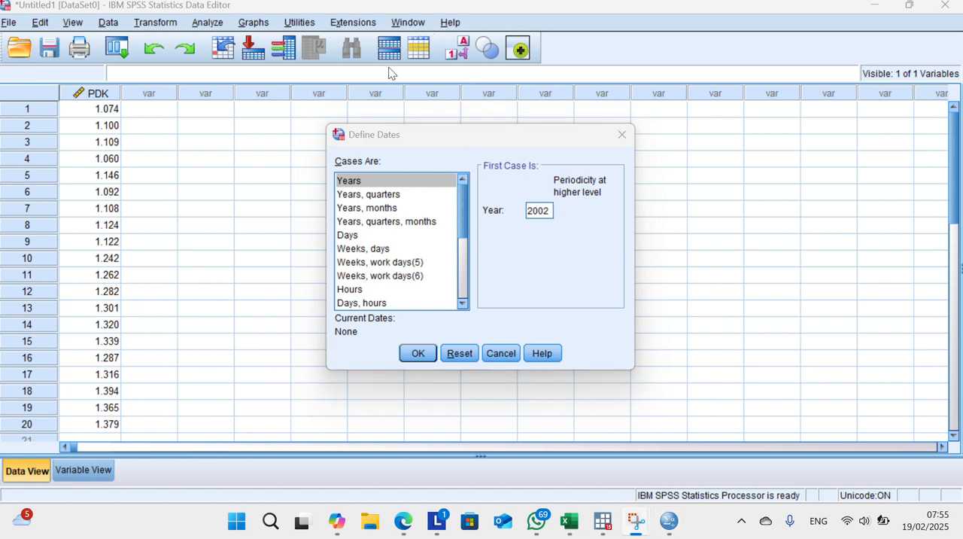
pyautogui.click(416, 352)
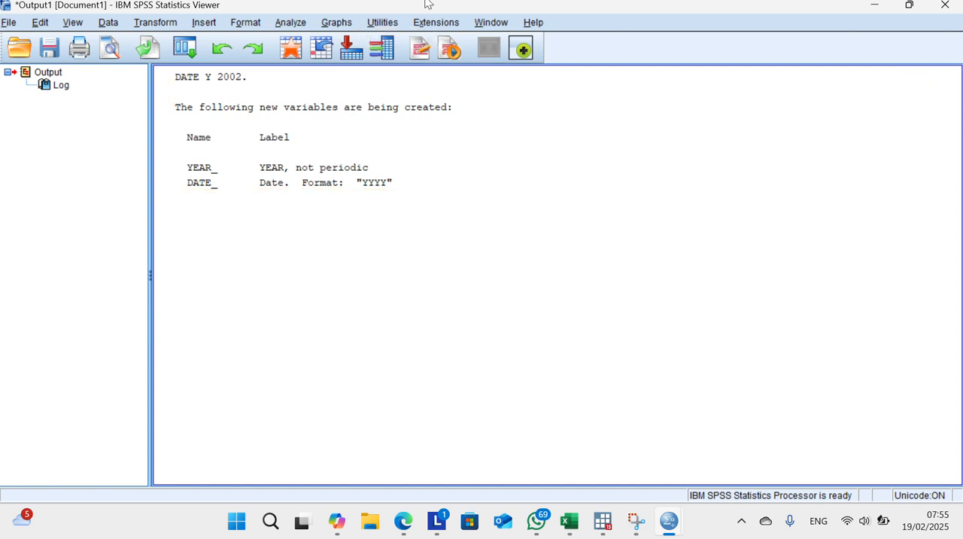
# Step: Return from the output to the dataset and check the year and date values across all cases
pyautogui.click(402, 19)
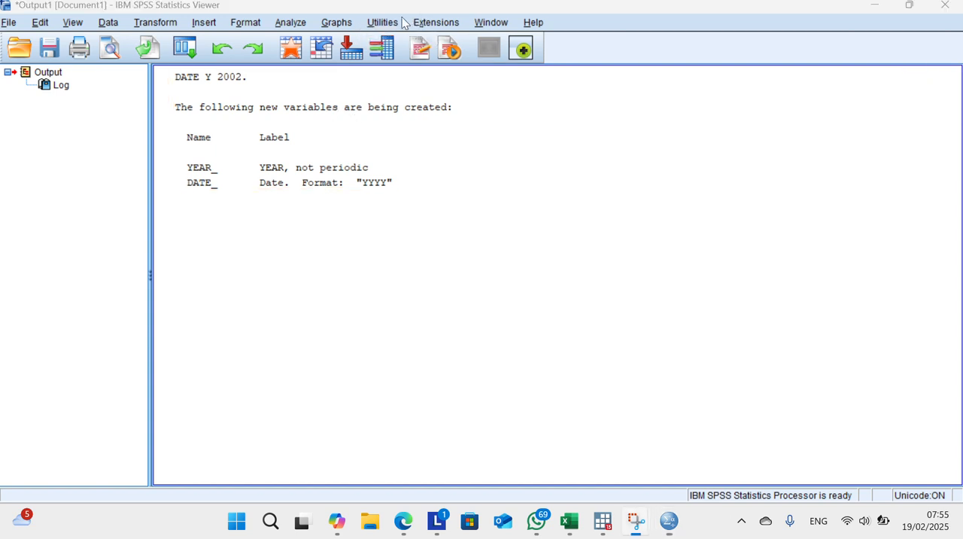
pyautogui.click(909, 4)
pyautogui.click(879, 5)
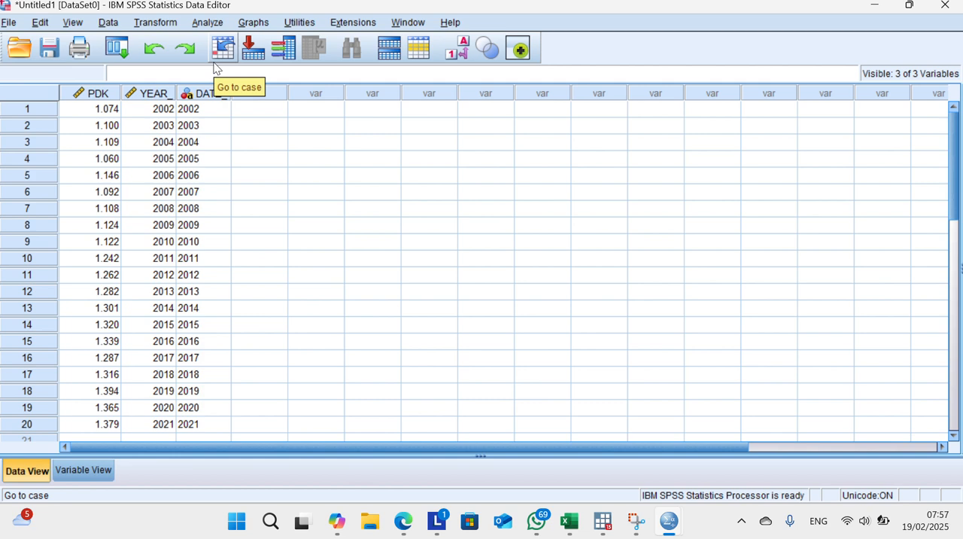
pyautogui.click(400, 21)
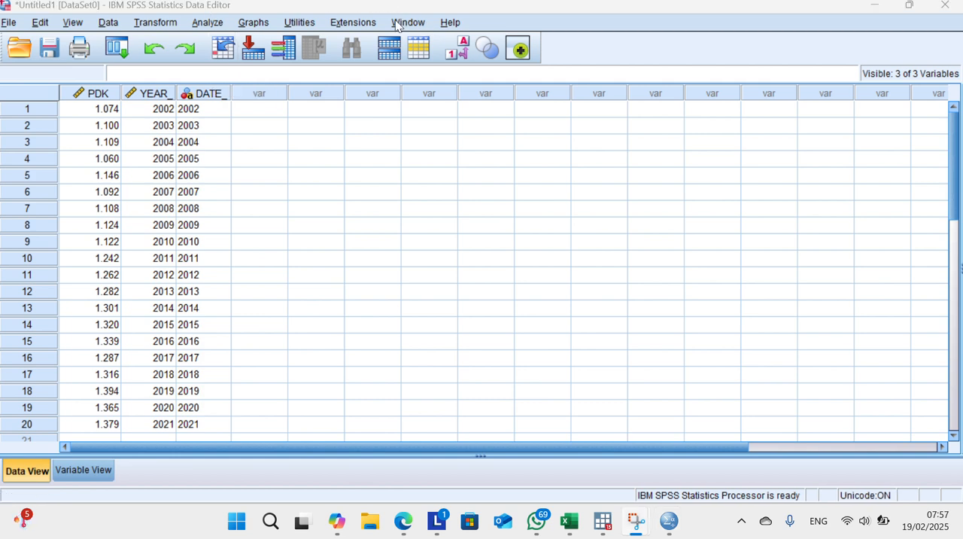
pyautogui.scroll(-3, 183, 139)
pyautogui.scroll(3, 159, 125)
pyautogui.scroll(-2, 146, 202)
pyautogui.scroll(-3, 146, 202)
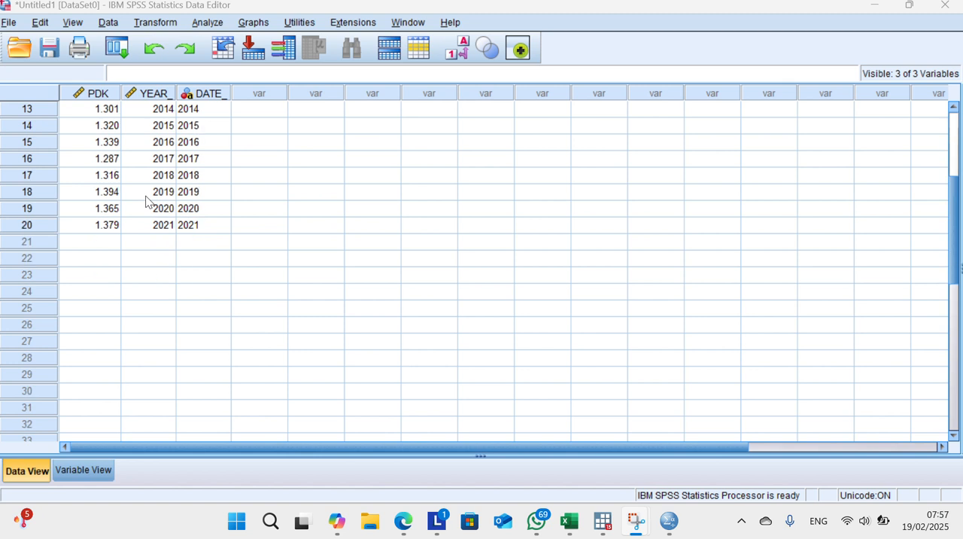
pyautogui.scroll(4, 147, 201)
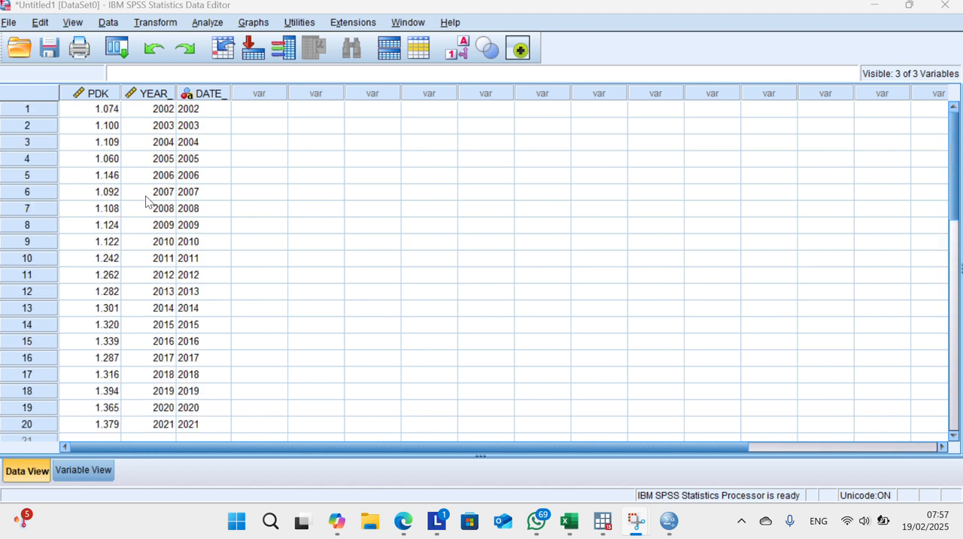
pyautogui.click(204, 23)
pyautogui.moveTo(269, 153)
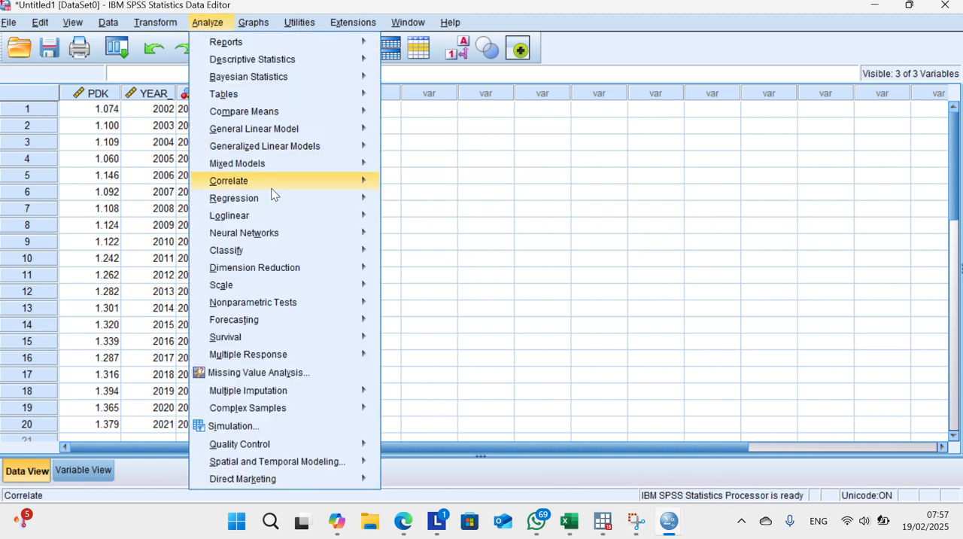
pyautogui.moveTo(272, 188)
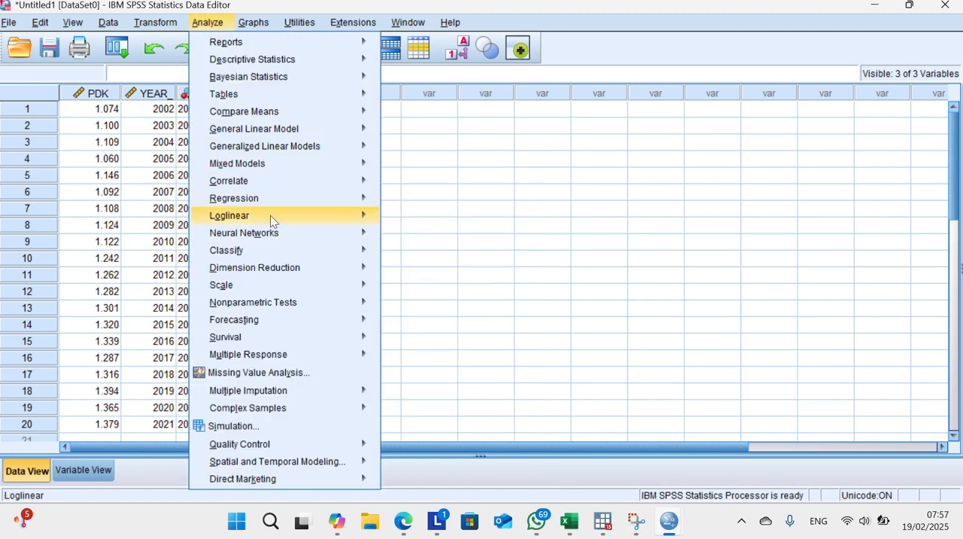
pyautogui.moveTo(282, 119)
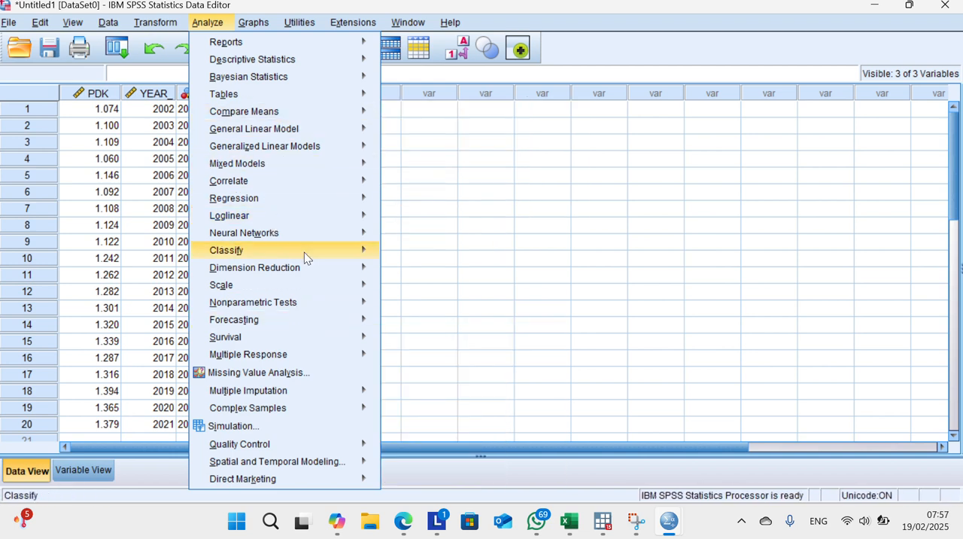
pyautogui.click(385, 24)
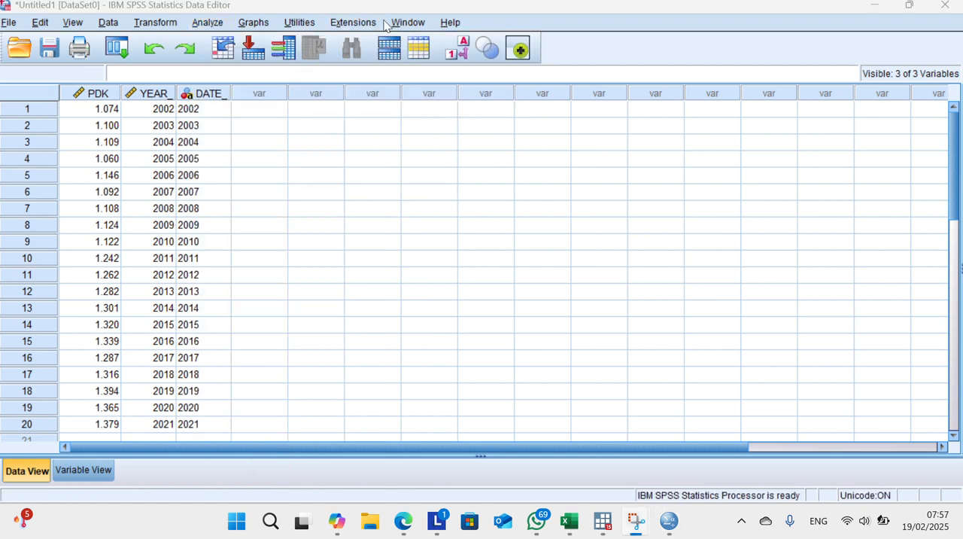
# Step: Start a forecasting sequence chart with PDK as the plotted variable
pyautogui.click(197, 23)
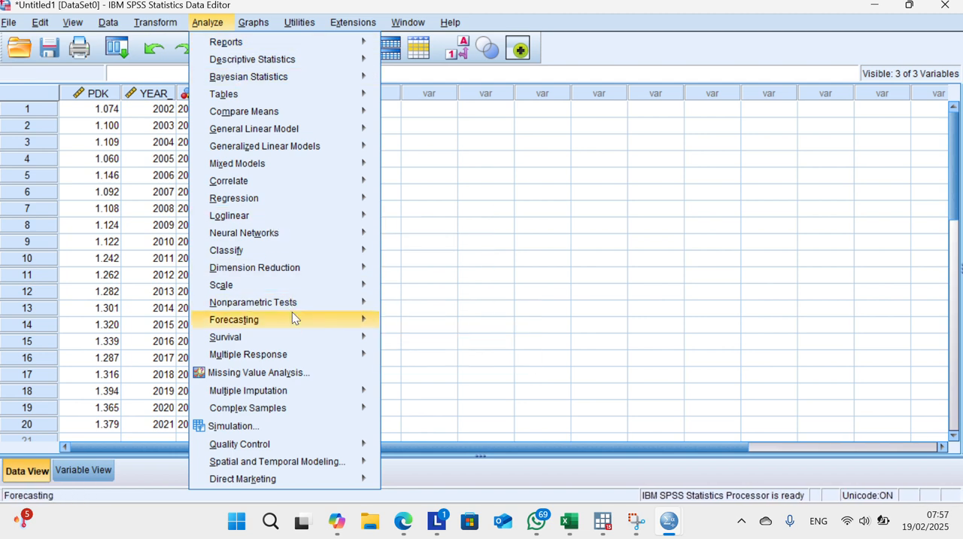
pyautogui.moveTo(295, 314)
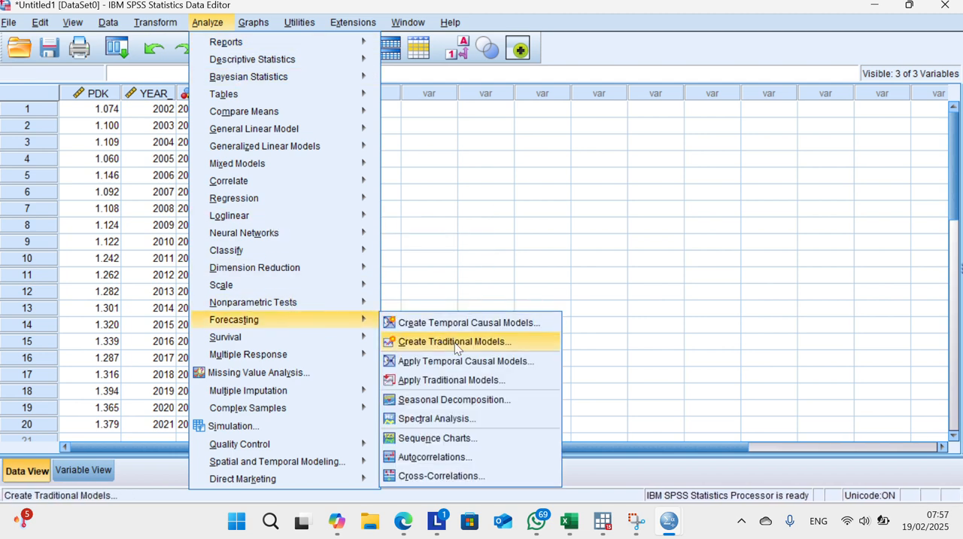
pyautogui.click(449, 437)
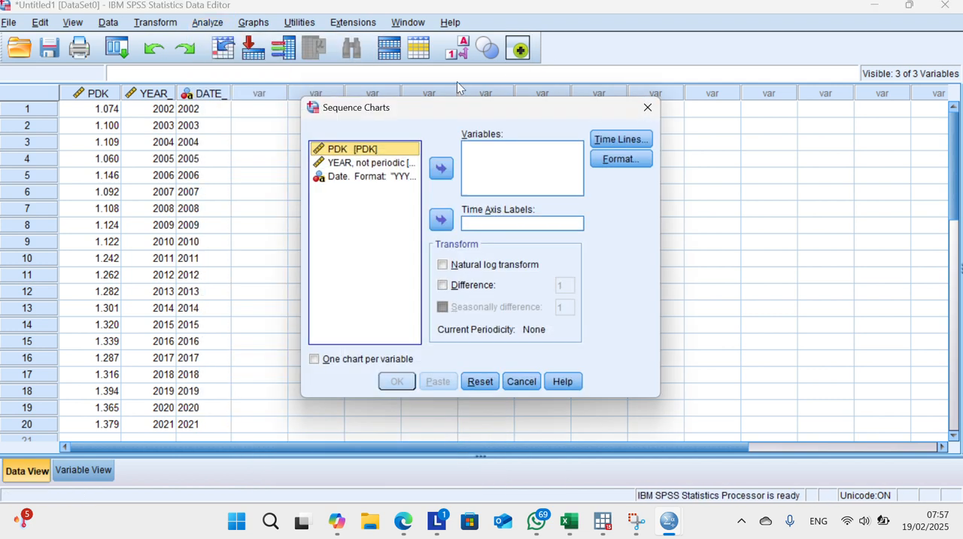
pyautogui.click(395, 25)
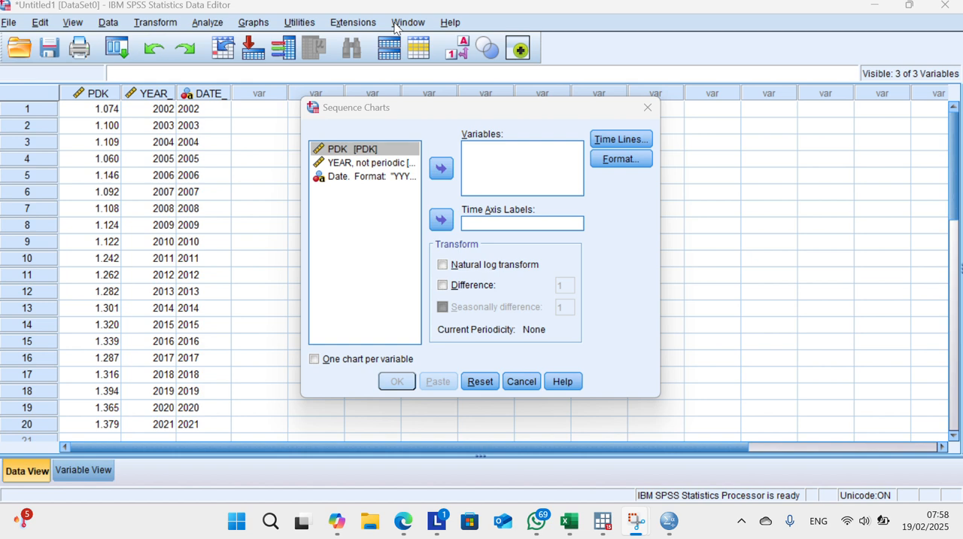
pyautogui.click(442, 167)
pyautogui.click(441, 168)
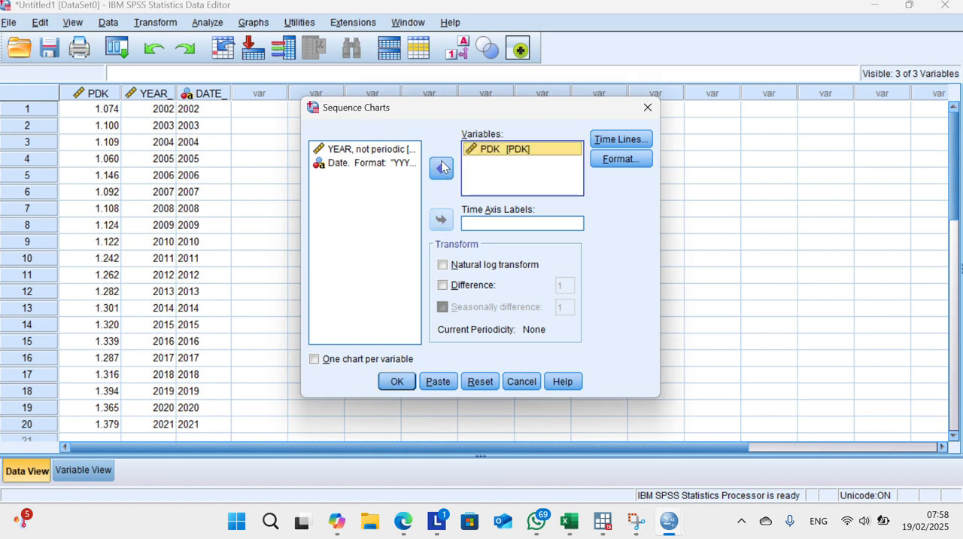
# Step: Use the YEAR, not periodic variable as the time axis labels and generate the sequence chart
pyautogui.click(398, 148)
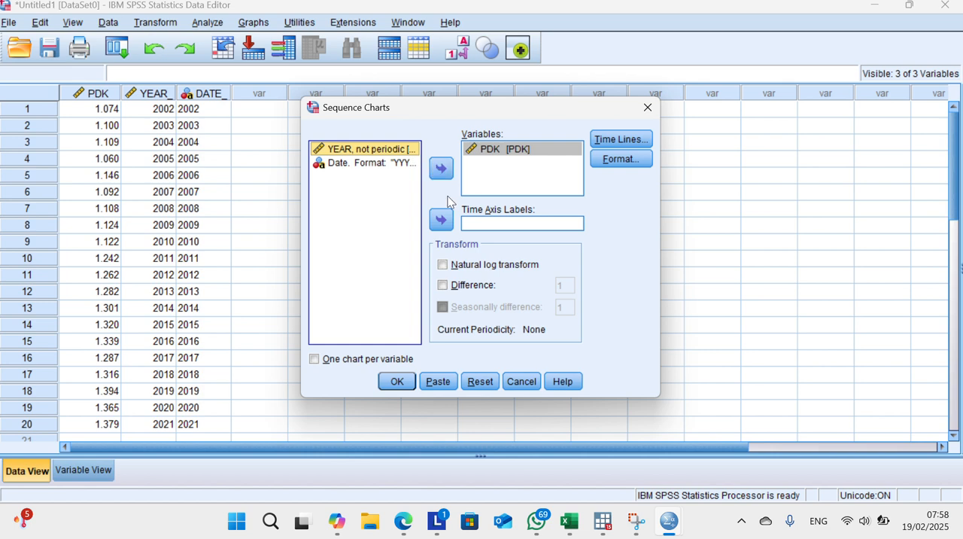
pyautogui.click(441, 220)
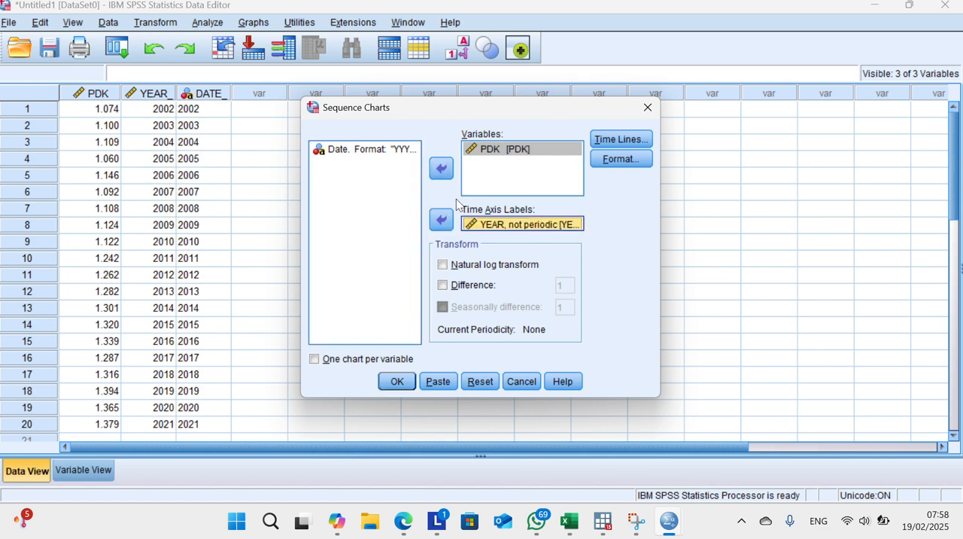
pyautogui.click(404, 18)
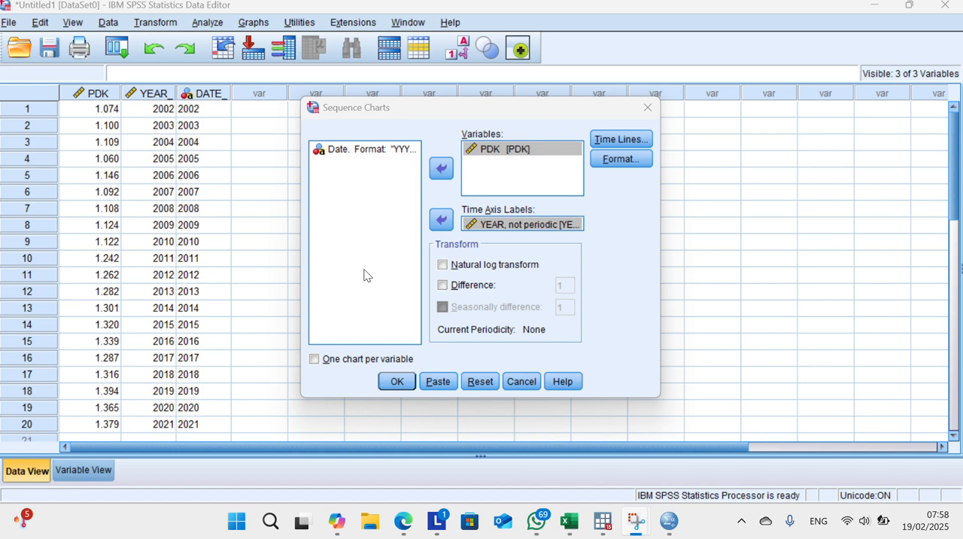
pyautogui.click(397, 380)
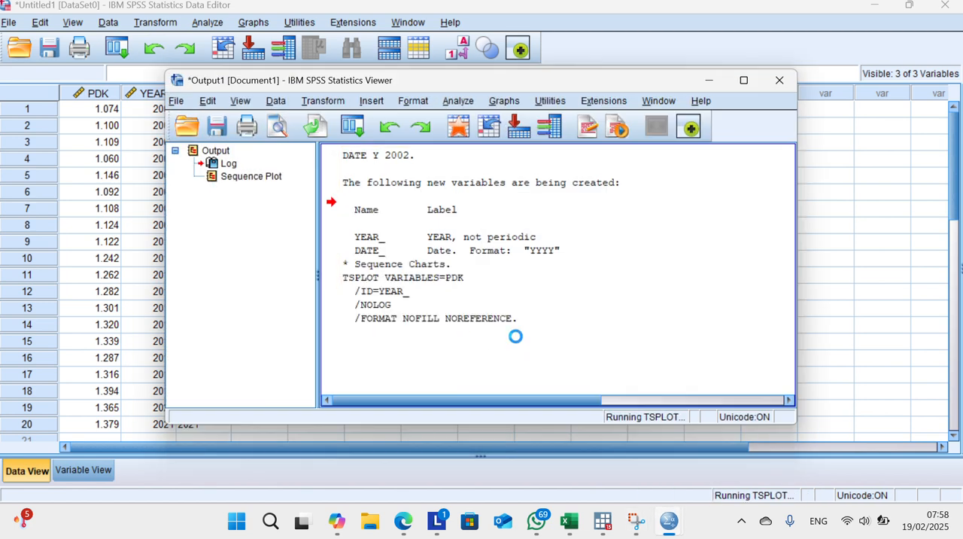
# Step: Maximize the output window and examine the PDK sequence plot over the years
pyautogui.scroll(-5, 558, 301)
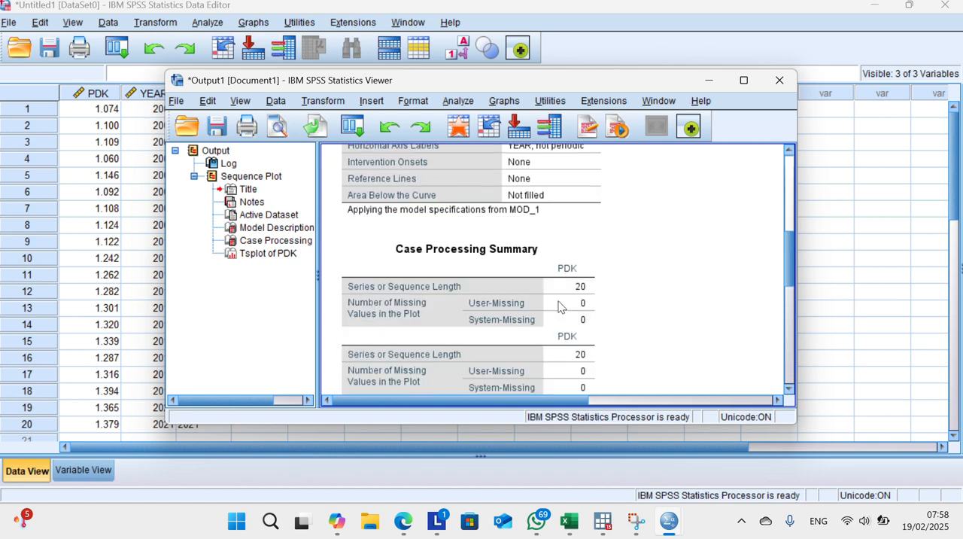
pyautogui.scroll(-5, 558, 305)
pyautogui.scroll(-2, 541, 252)
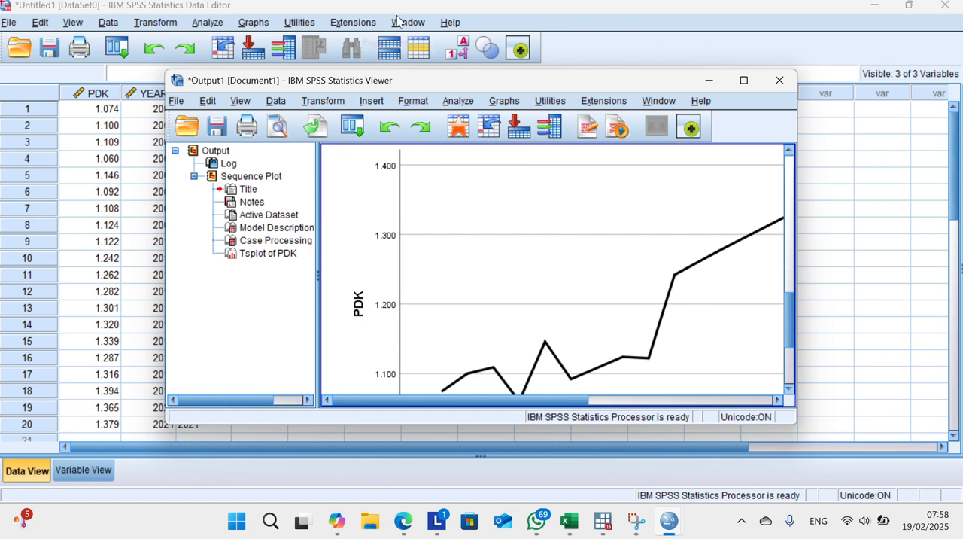
pyautogui.click(743, 82)
pyautogui.click(744, 81)
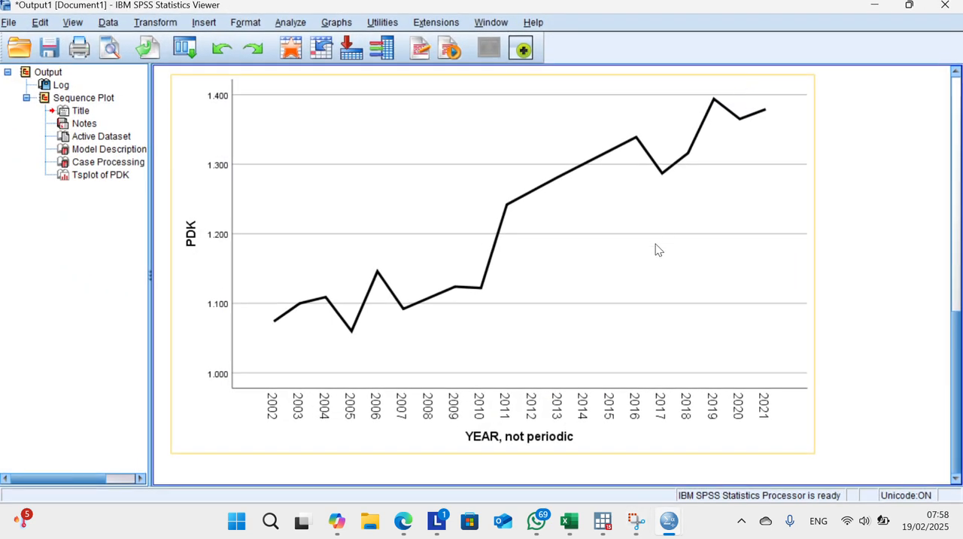
pyautogui.click(407, 4)
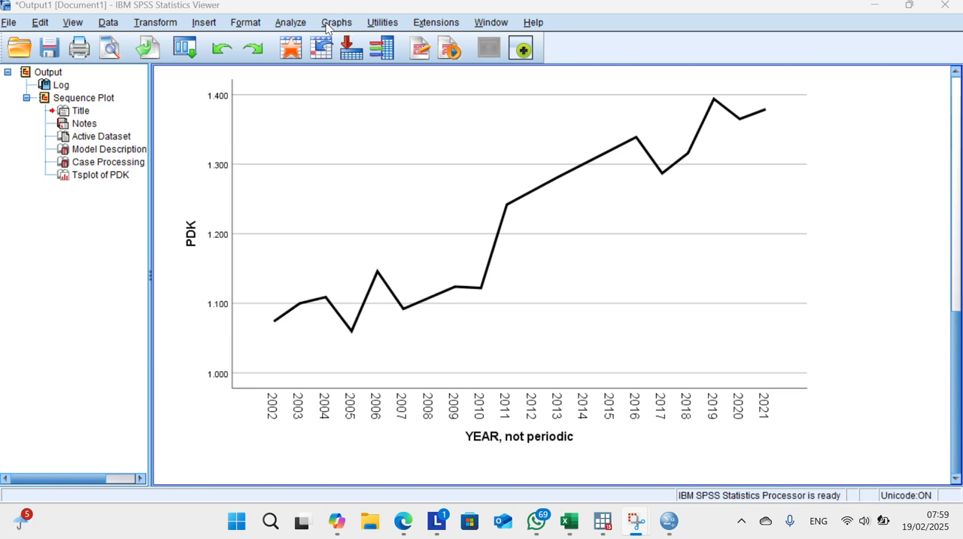
# Step: Generate a second PDK sequence chart by year with a difference transform of 1, and view the differenced plot
pyautogui.click(290, 23)
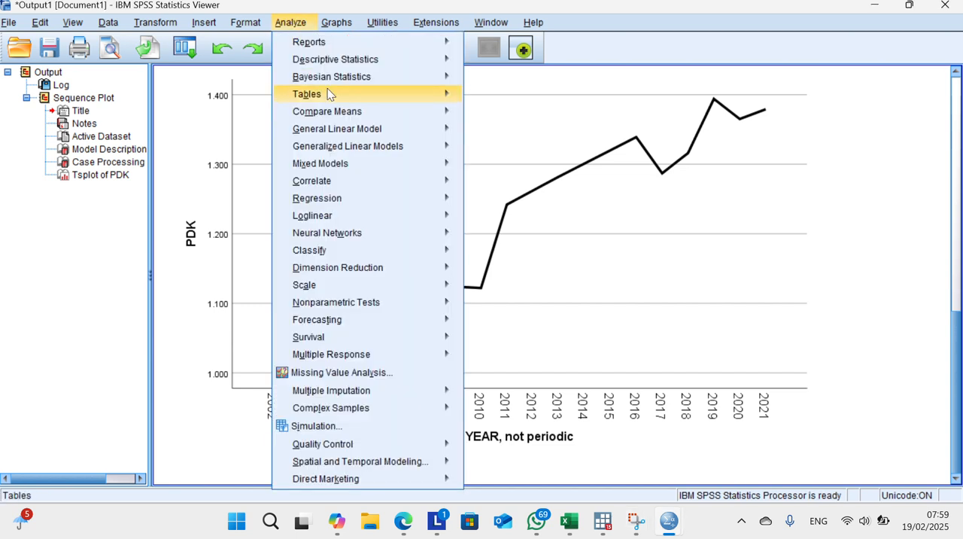
pyautogui.moveTo(334, 232)
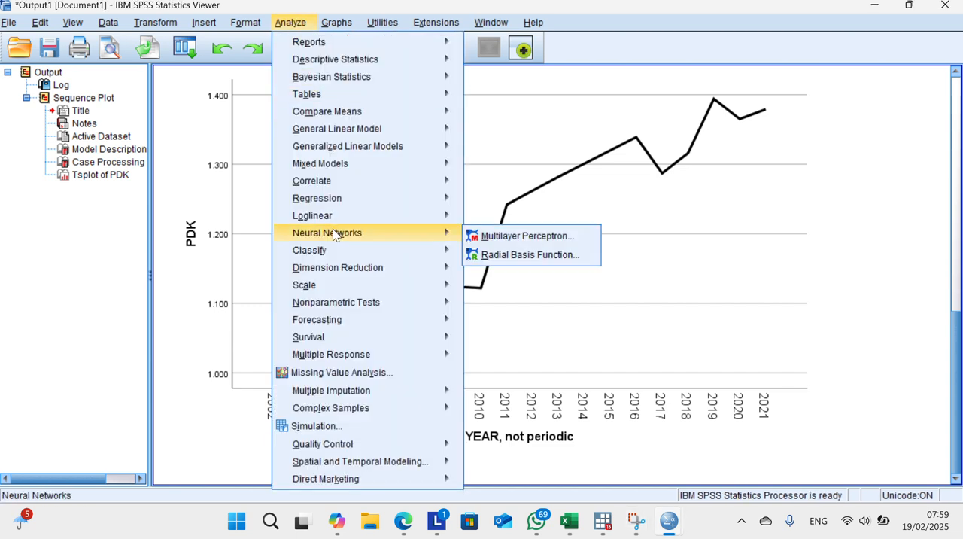
pyautogui.moveTo(342, 323)
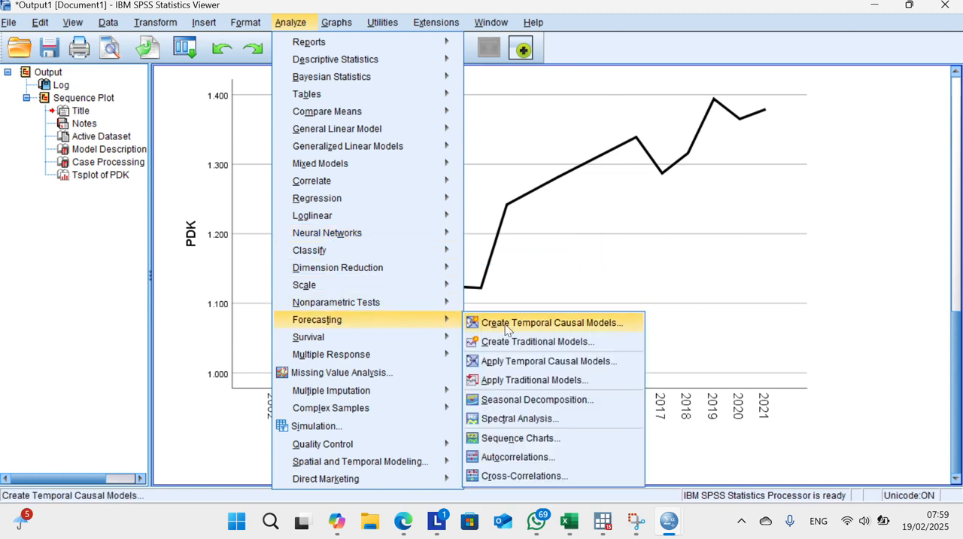
pyautogui.click(517, 438)
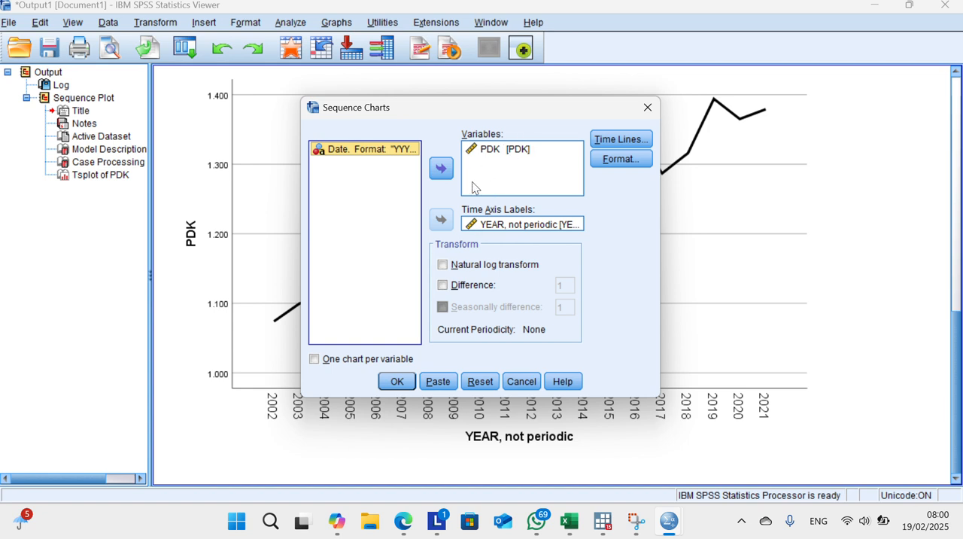
pyautogui.click(443, 284)
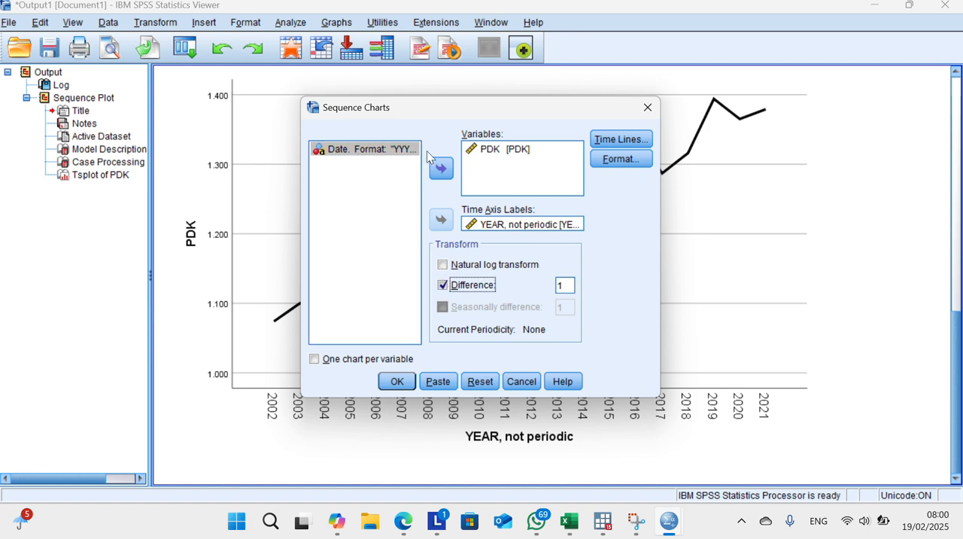
pyautogui.click(398, 14)
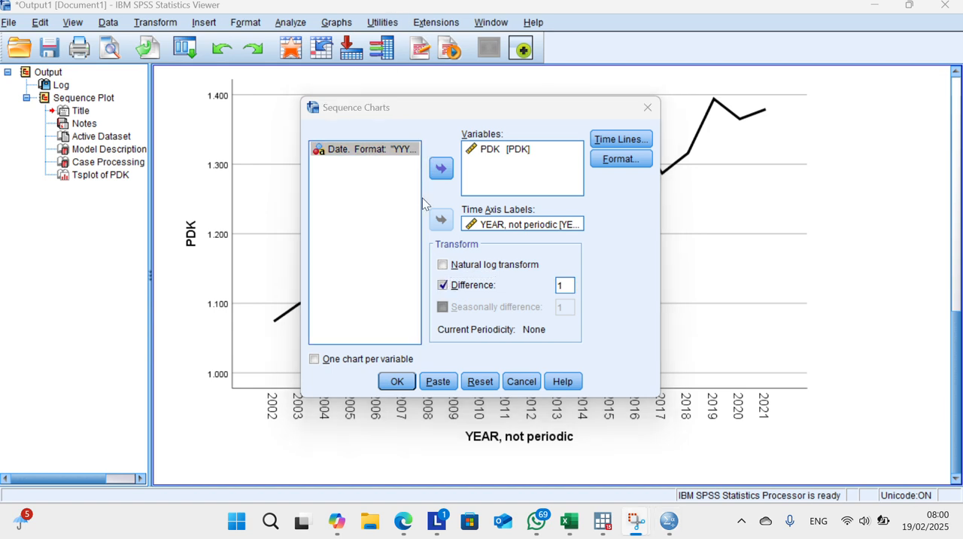
pyautogui.click(411, 382)
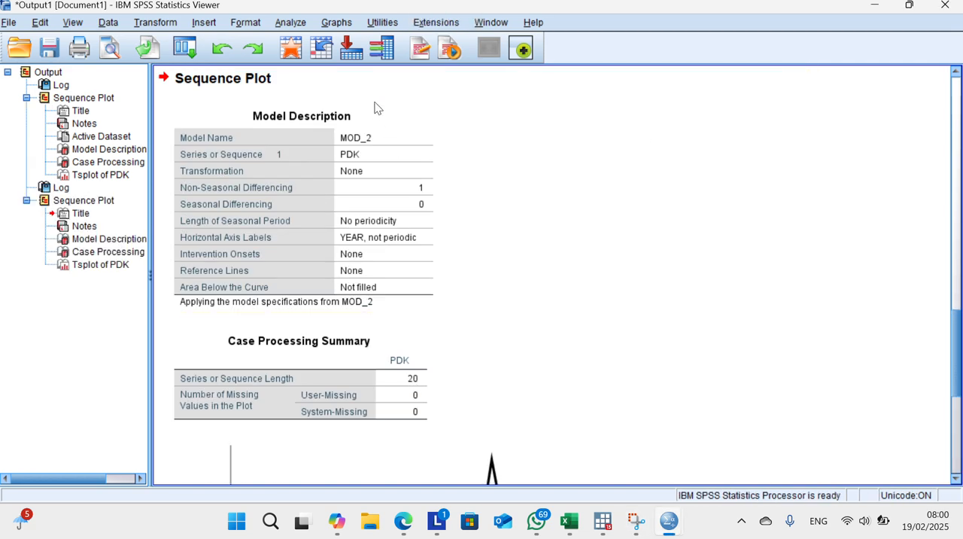
pyautogui.scroll(-5, 477, 262)
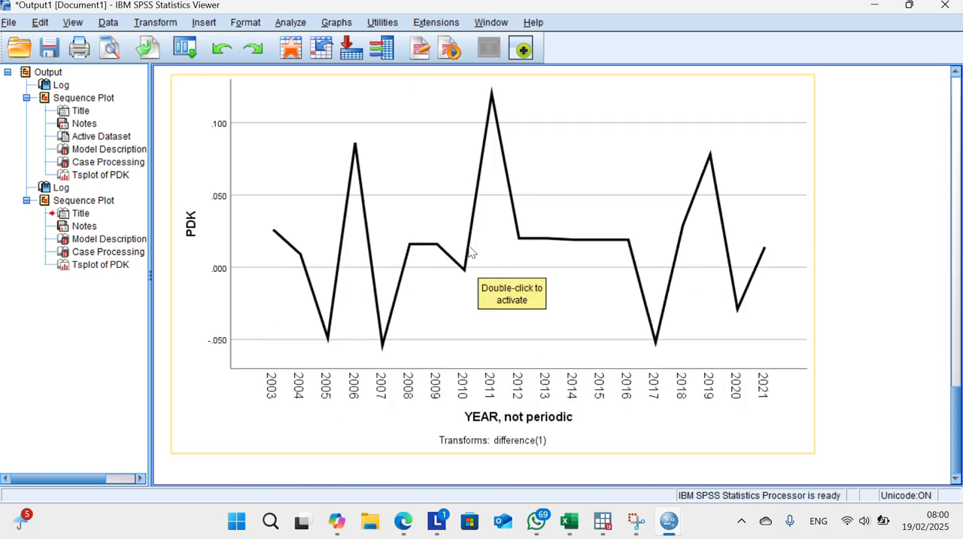
pyautogui.click(395, 10)
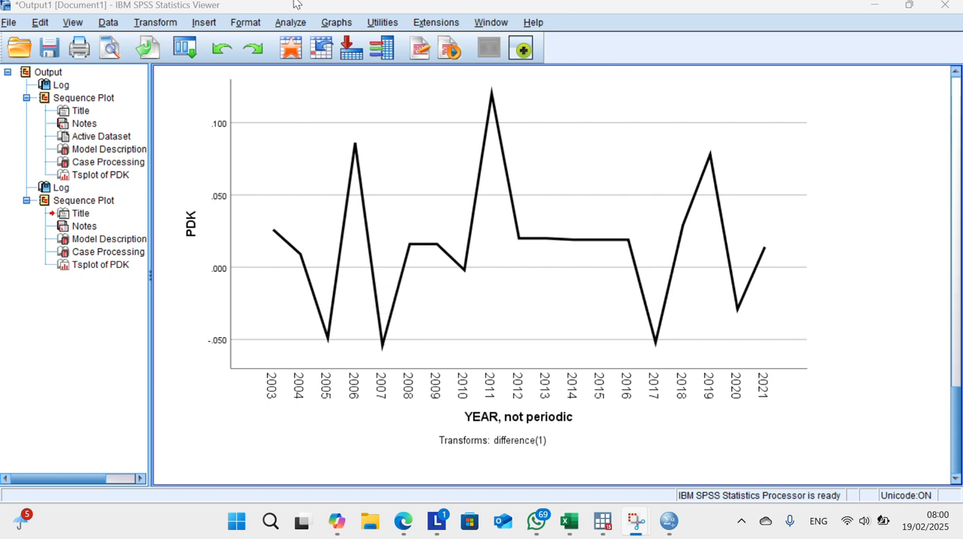
pyautogui.click(291, 22)
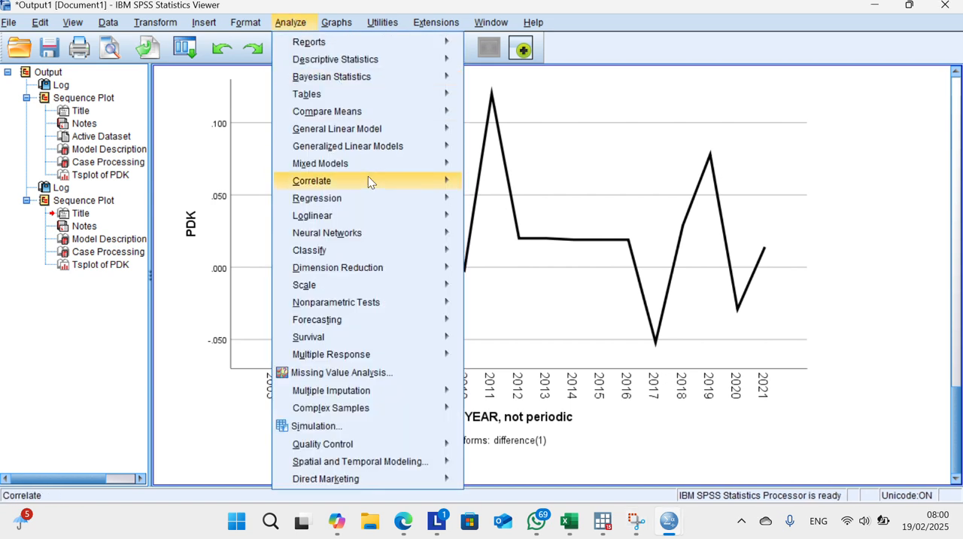
pyautogui.moveTo(372, 331)
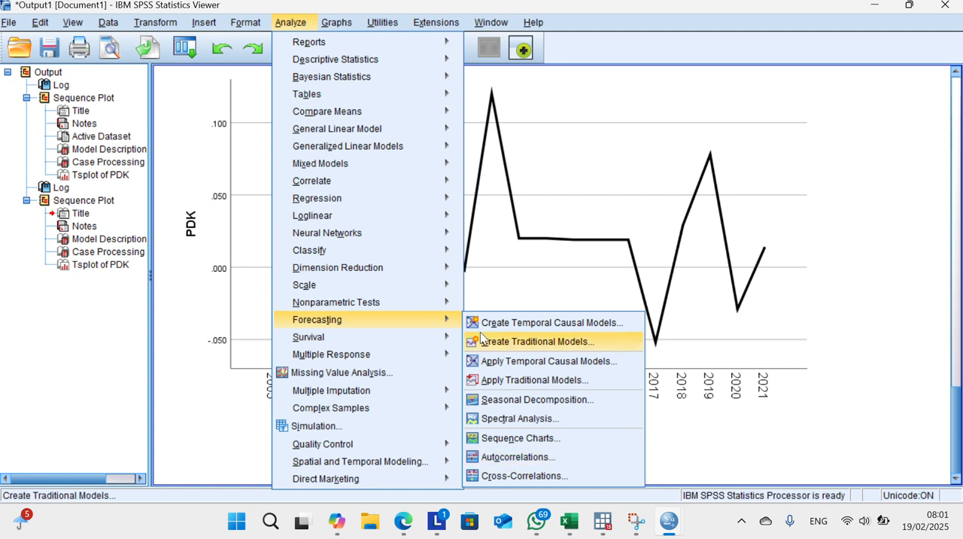
pyautogui.click(400, 15)
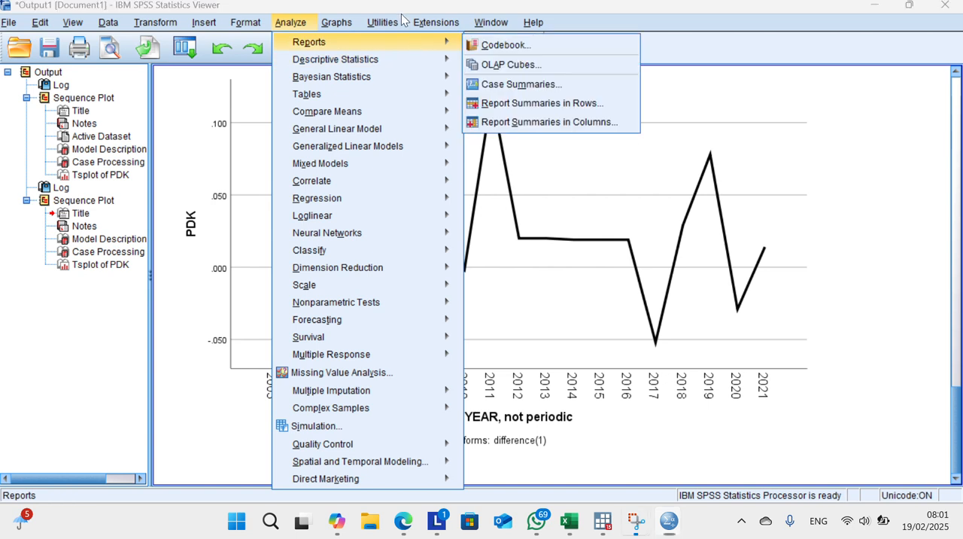
pyautogui.click(291, 26)
# Step: Run autocorrelations and partial autocorrelations for PDK with a difference transform of 1
pyautogui.click(291, 23)
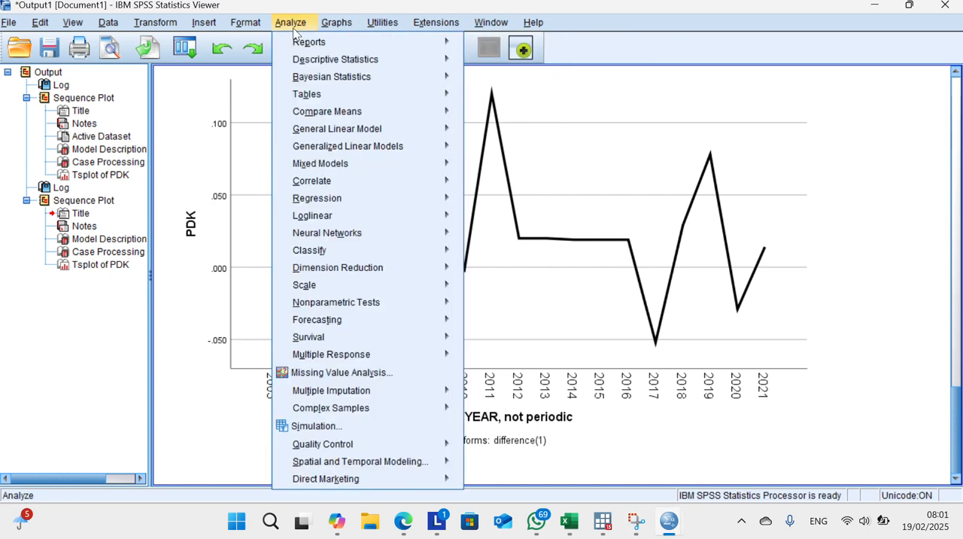
pyautogui.moveTo(390, 302)
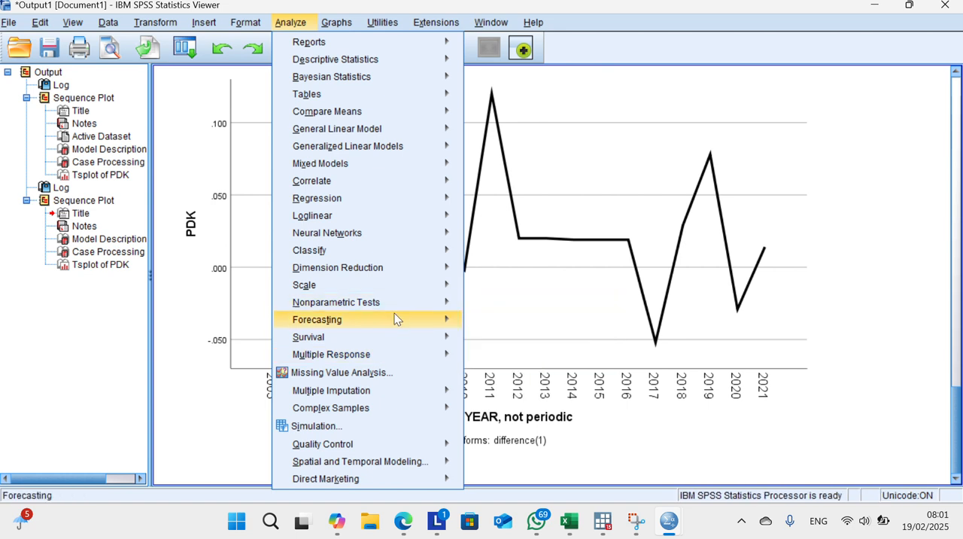
pyautogui.moveTo(421, 336)
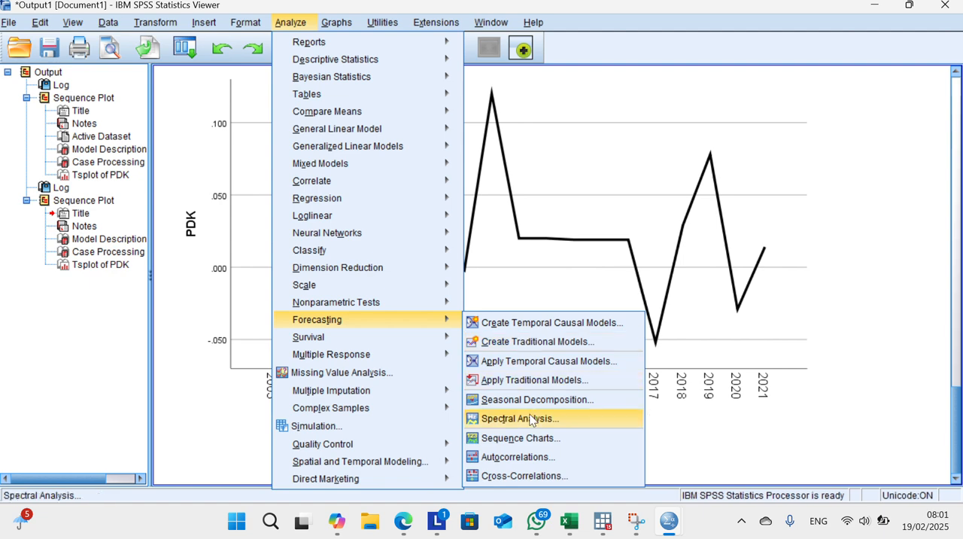
pyautogui.click(526, 457)
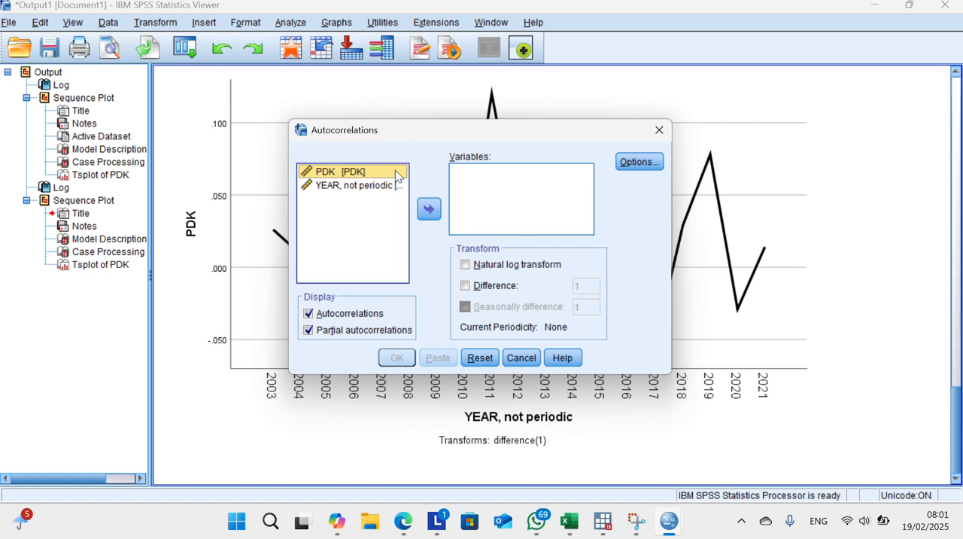
pyautogui.click(431, 210)
pyautogui.click(465, 287)
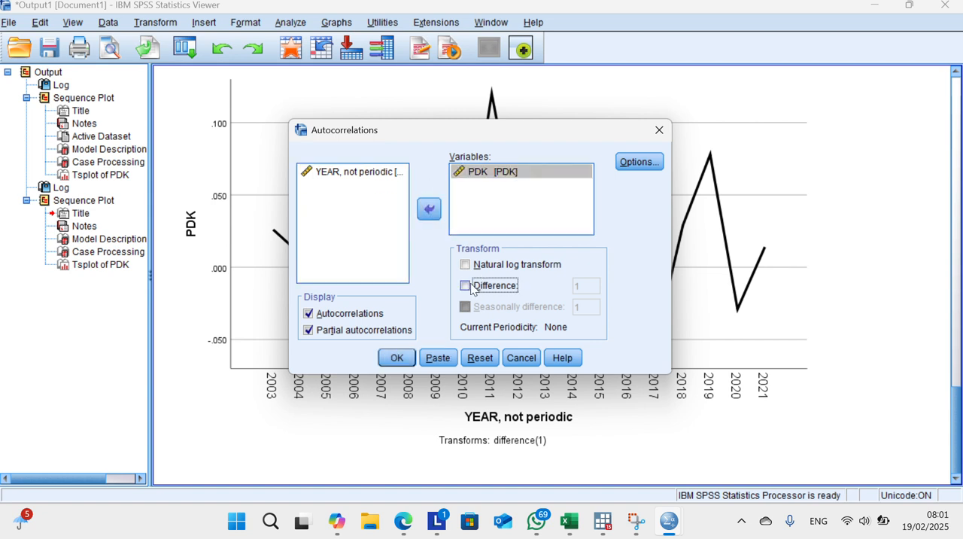
pyautogui.click(390, 362)
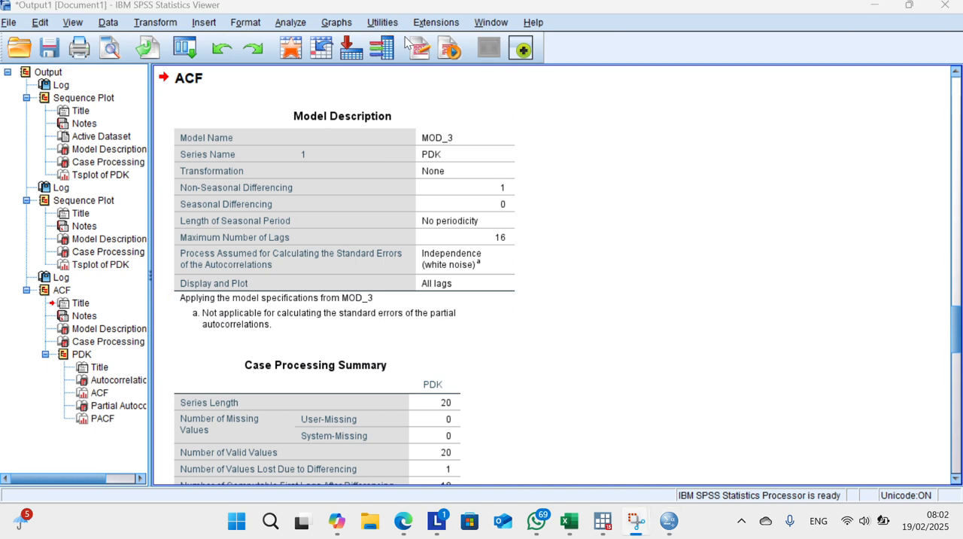
# Step: Examine the ACF and partial ACF charts of the differenced PDK series against their confidence limits
pyautogui.scroll(-3, 471, 161)
pyautogui.scroll(-20, 471, 161)
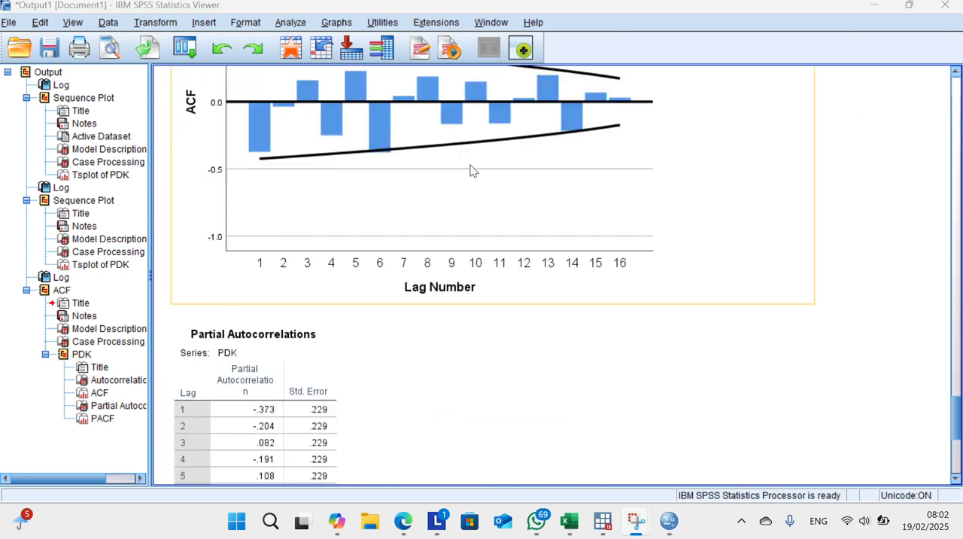
pyautogui.click(459, 190)
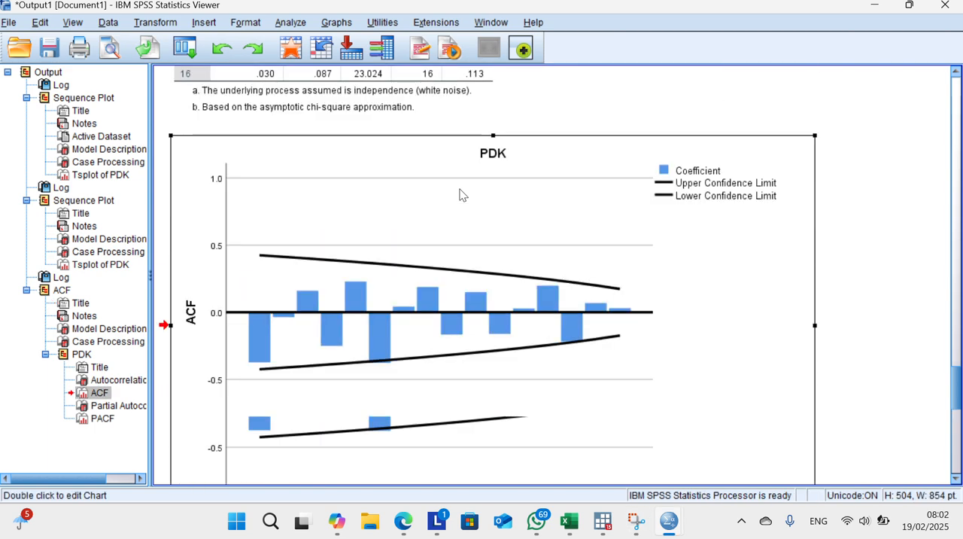
pyautogui.click(391, 18)
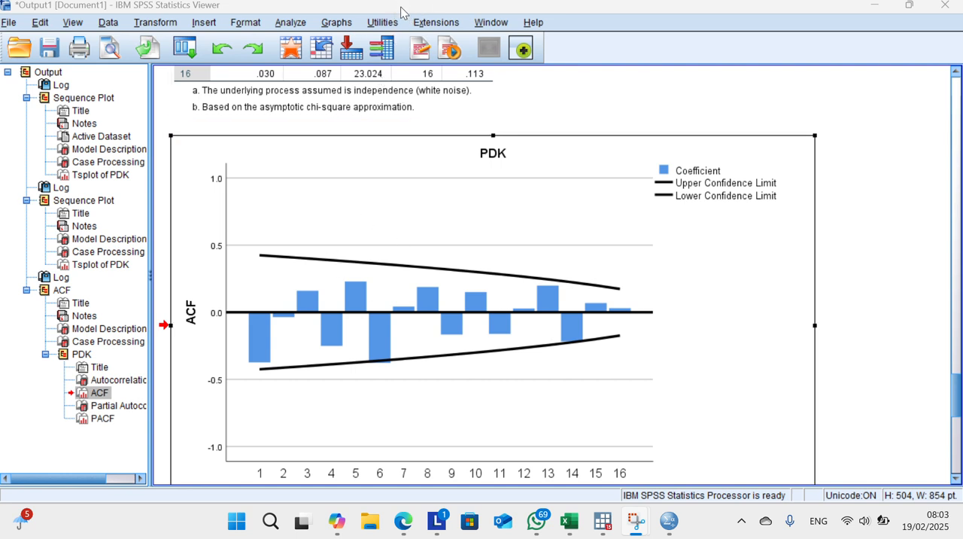
pyautogui.scroll(-12, 409, 241)
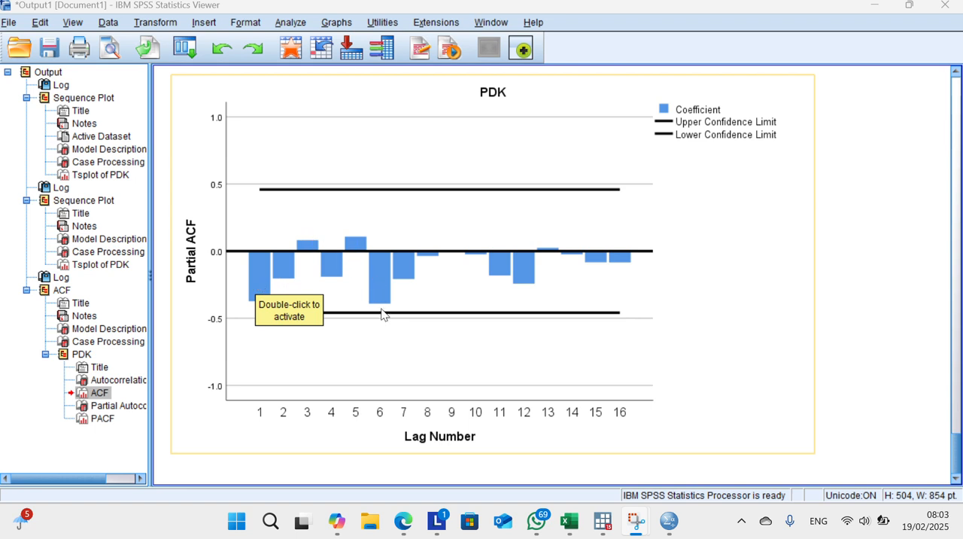
pyautogui.click(341, 327)
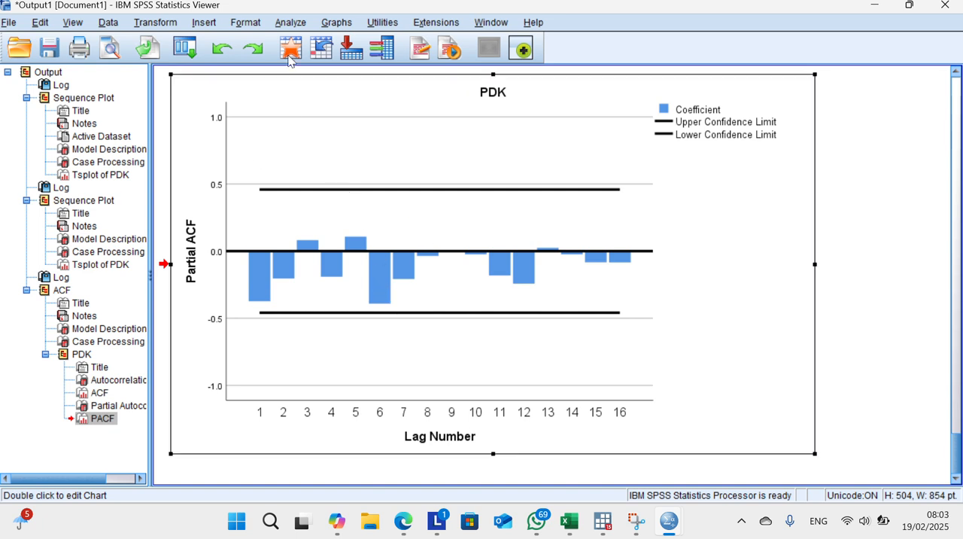
pyautogui.click(399, 19)
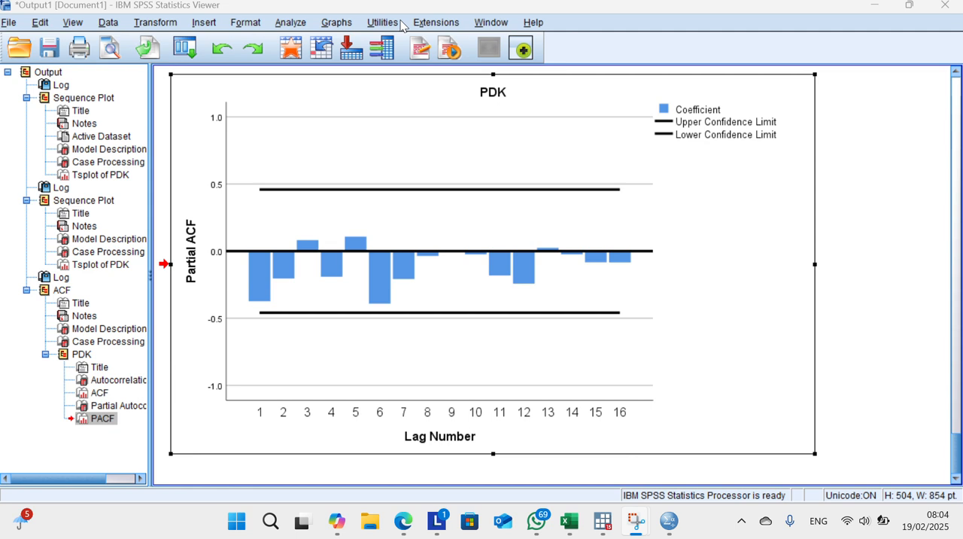
# Step: Start a traditional time series model with PDK as the dependent variable and ARIMA as the method
pyautogui.click(281, 23)
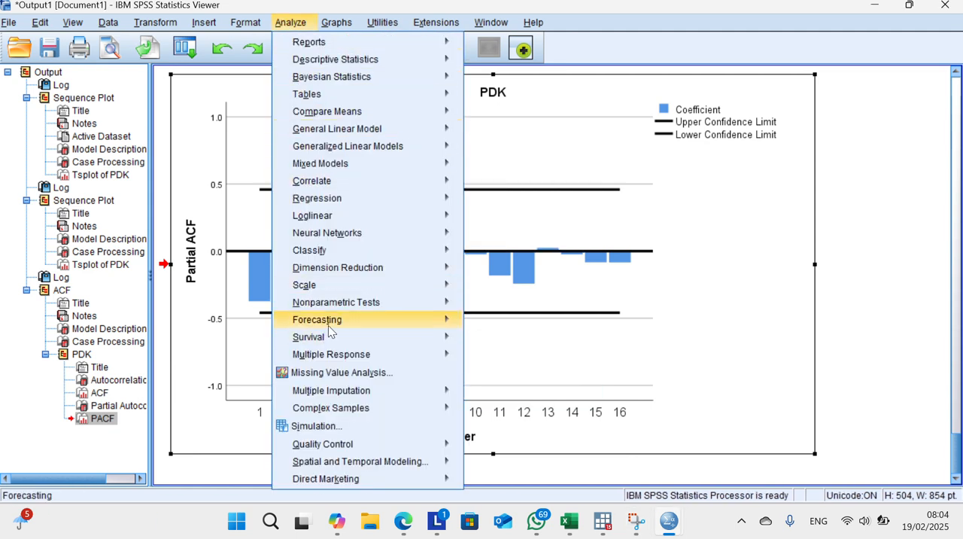
pyautogui.moveTo(330, 328)
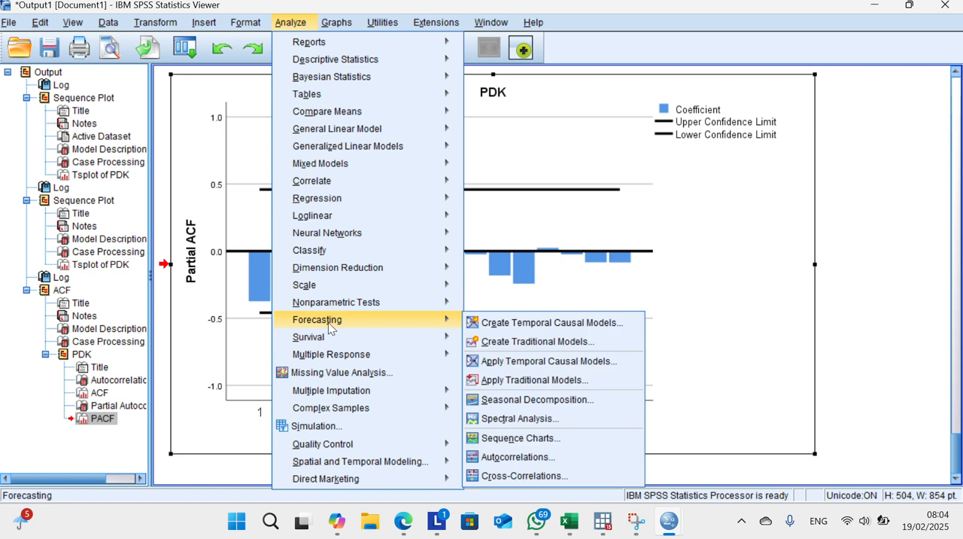
pyautogui.click(490, 341)
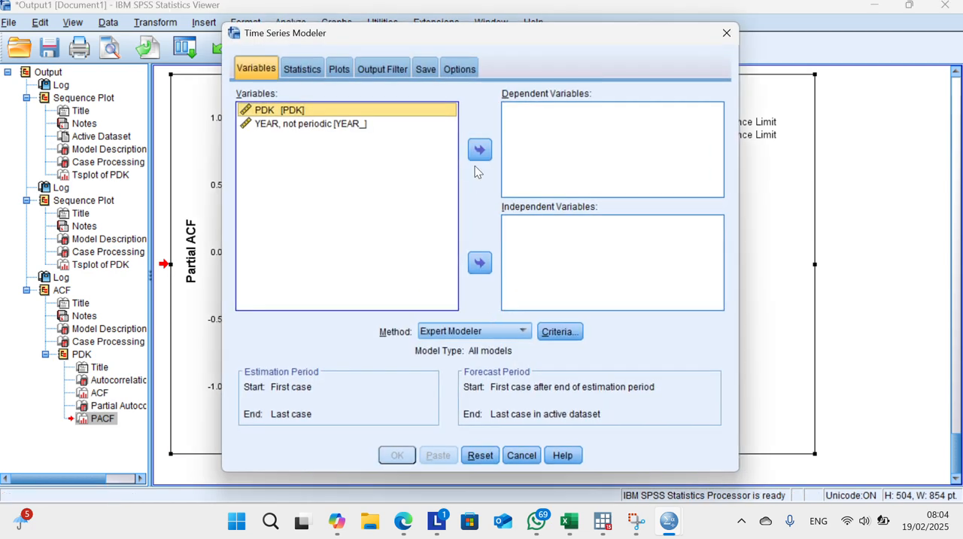
pyautogui.click(407, 19)
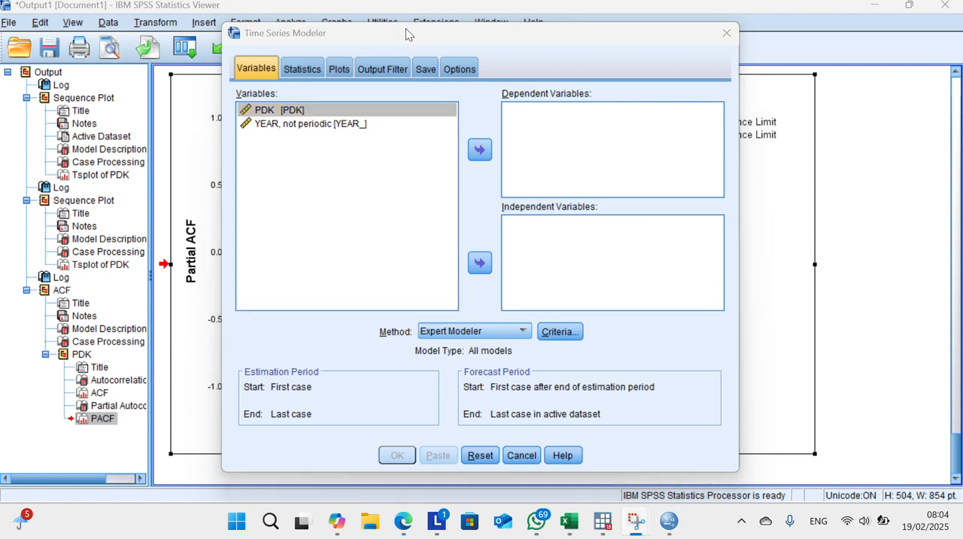
pyautogui.click(480, 150)
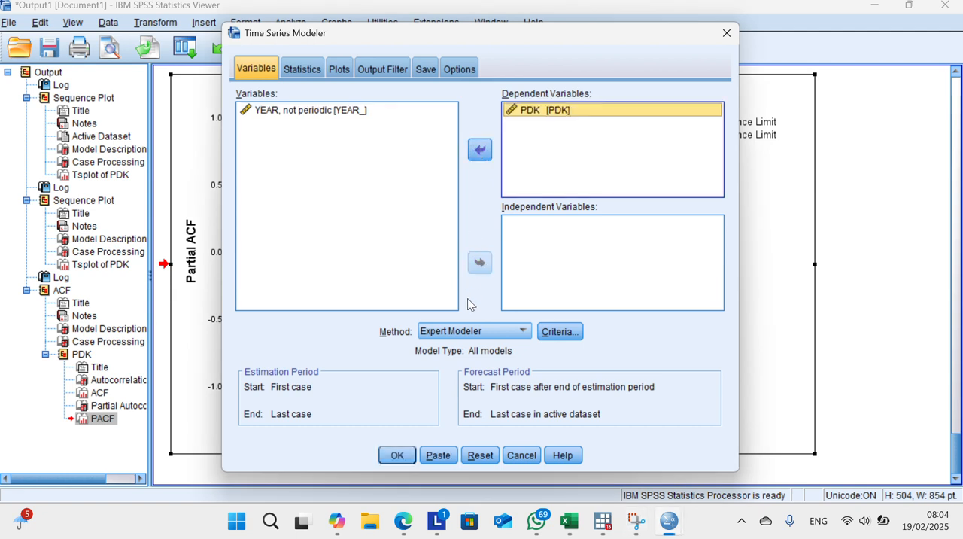
pyautogui.click(500, 332)
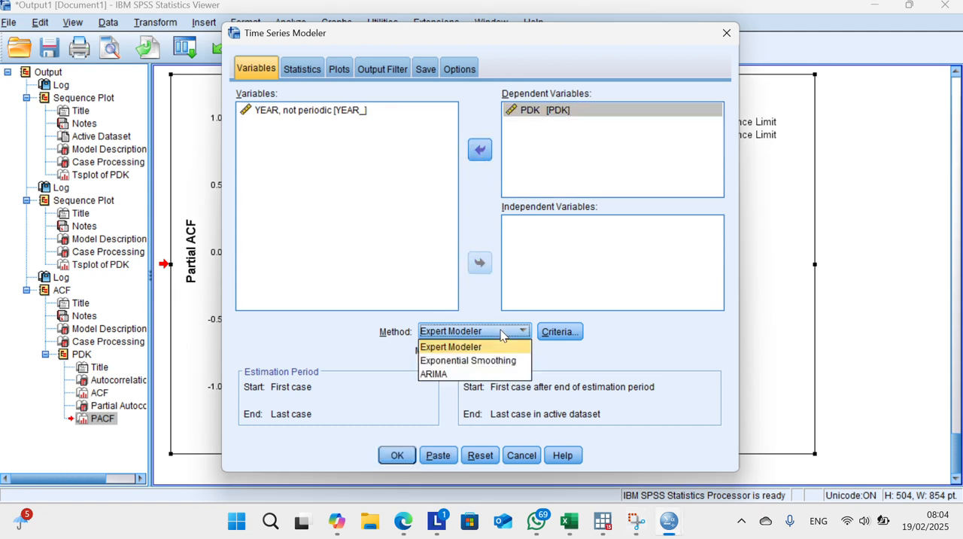
pyautogui.click(502, 374)
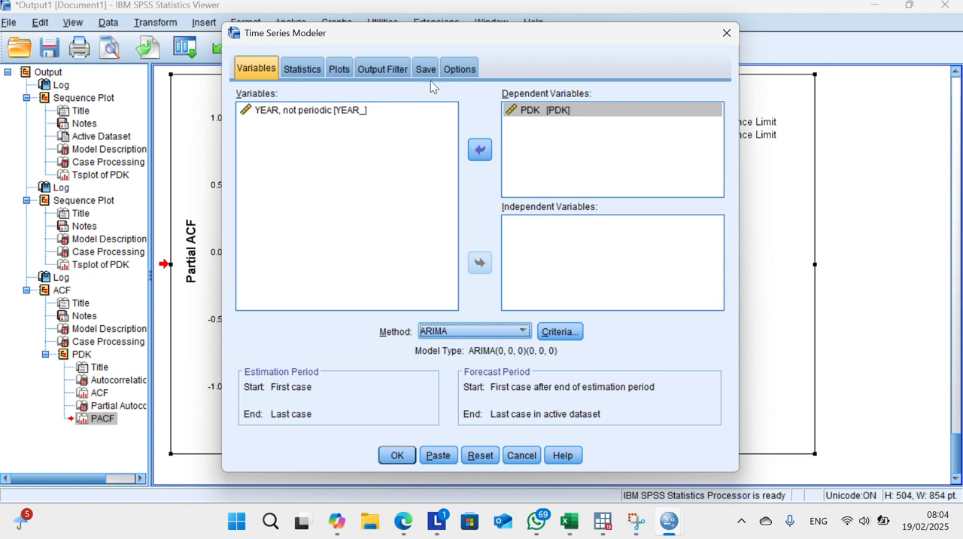
# Step: Set the nonseasonal ARIMA orders to autoregressive 6, difference 1 and moving average 1, and run the model
pyautogui.hotkey('alt', 'c')
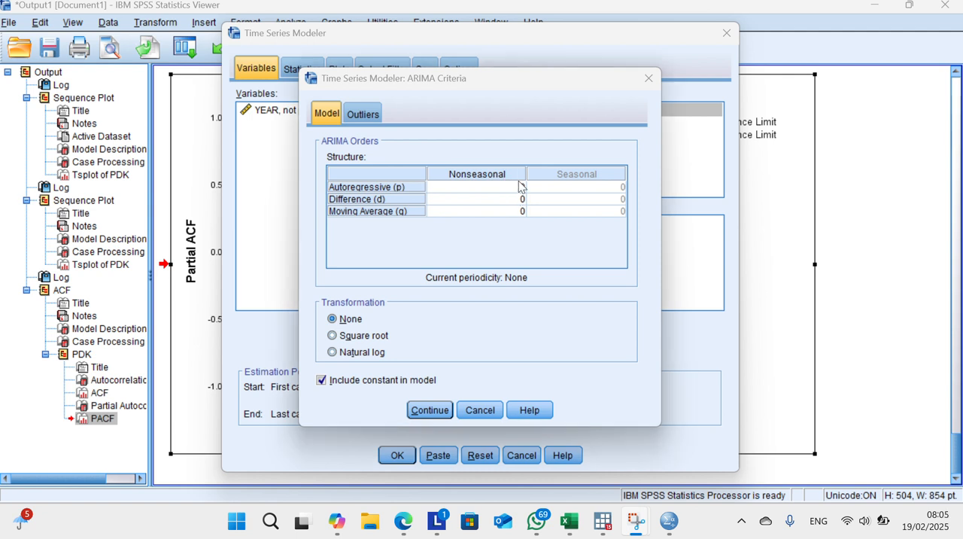
pyautogui.click(517, 186)
pyautogui.click(404, 28)
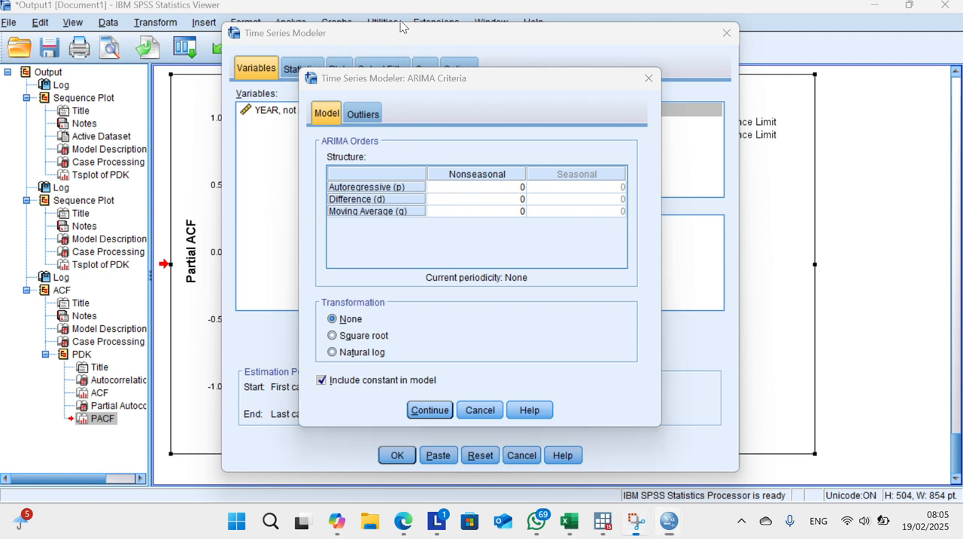
pyautogui.click(513, 189)
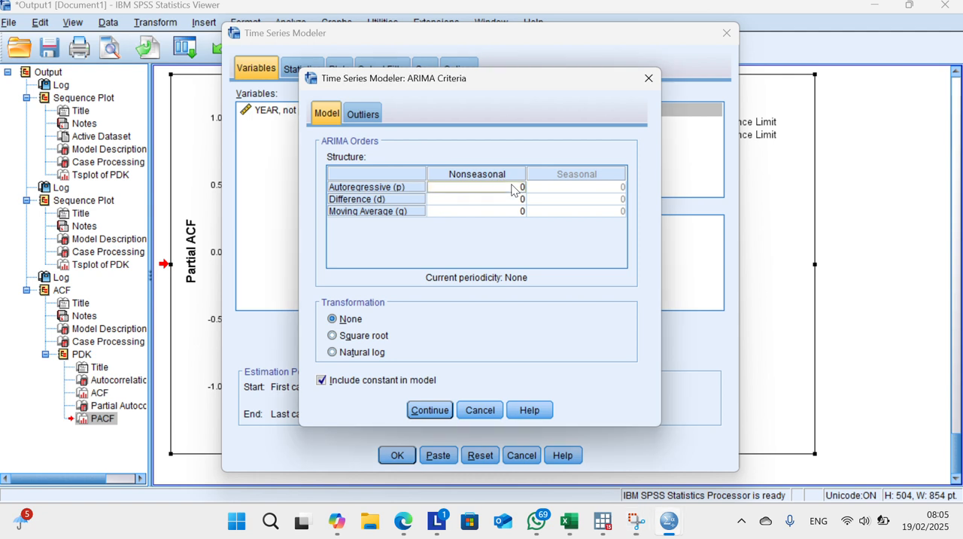
pyautogui.press('BackSpace')
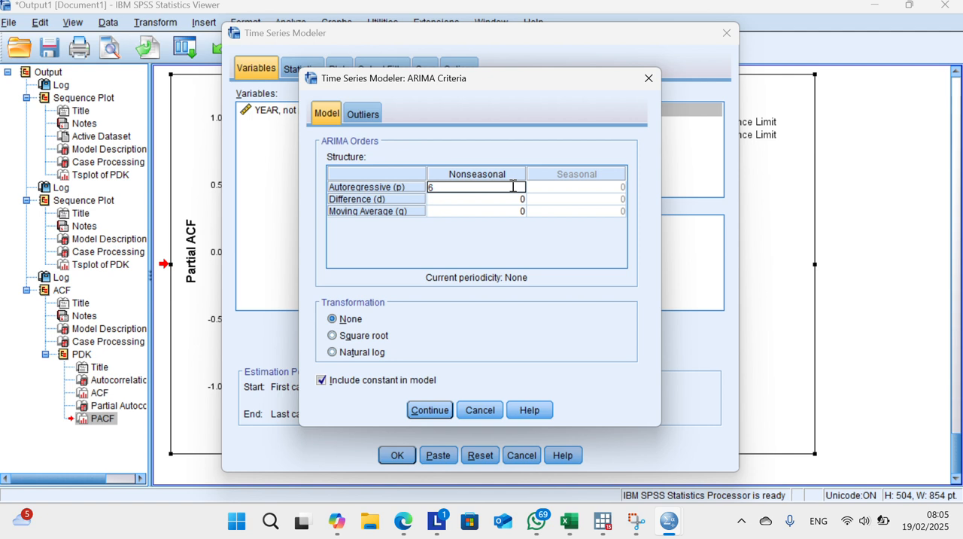
pyautogui.click(525, 198)
pyautogui.press('BackSpace')
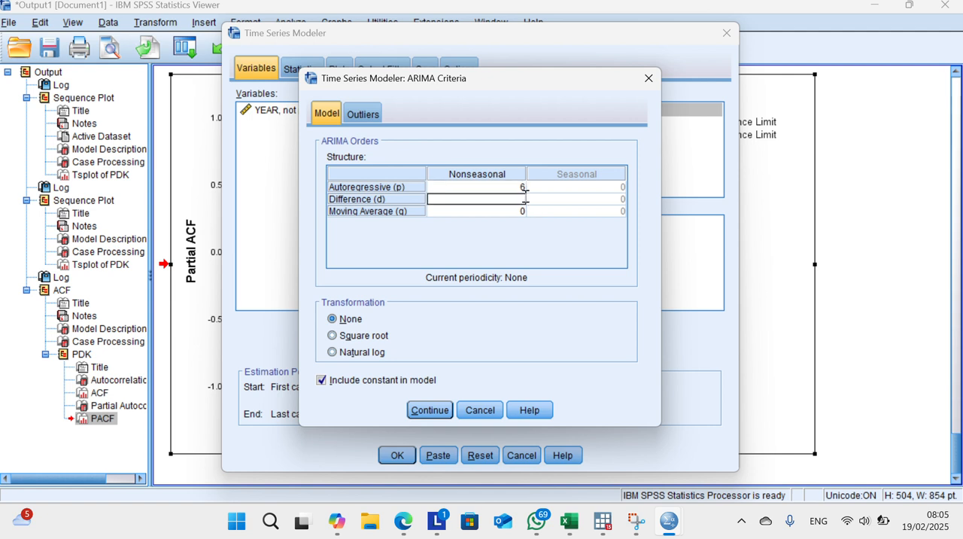
pyautogui.write('1')
pyautogui.click(520, 211)
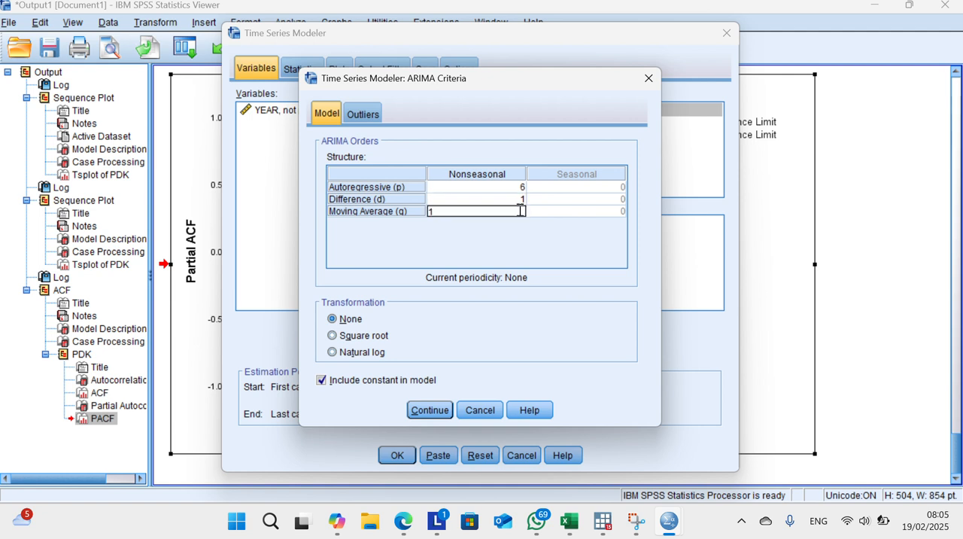
pyautogui.click(406, 21)
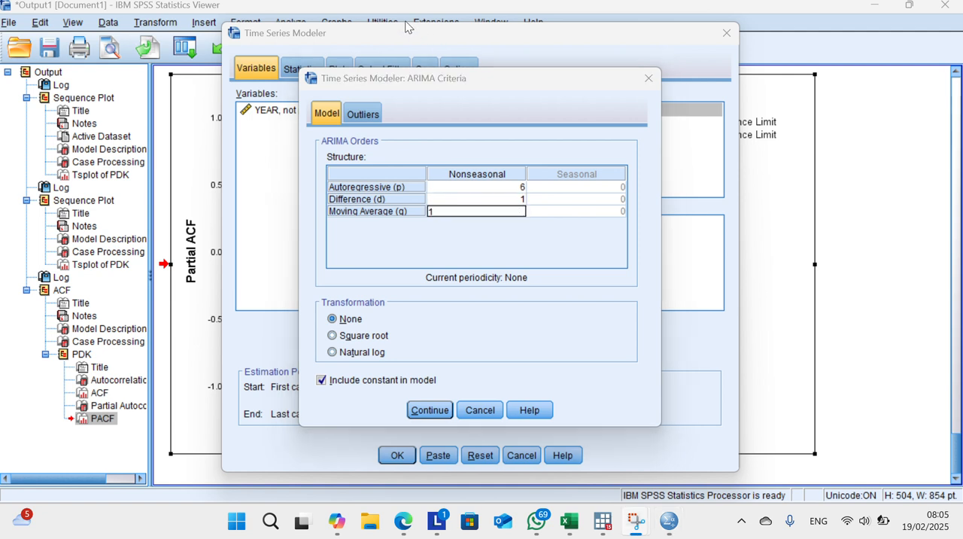
pyautogui.click(428, 411)
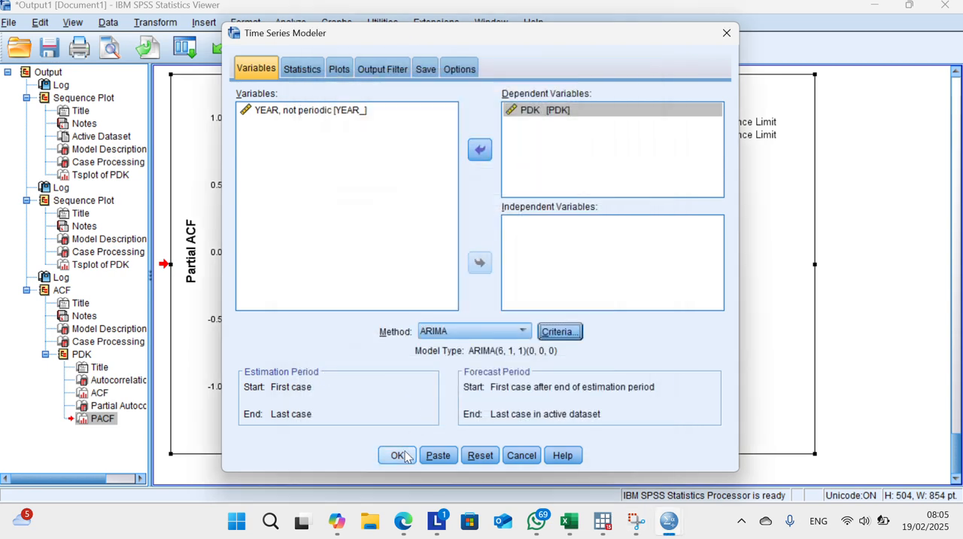
pyautogui.click(398, 455)
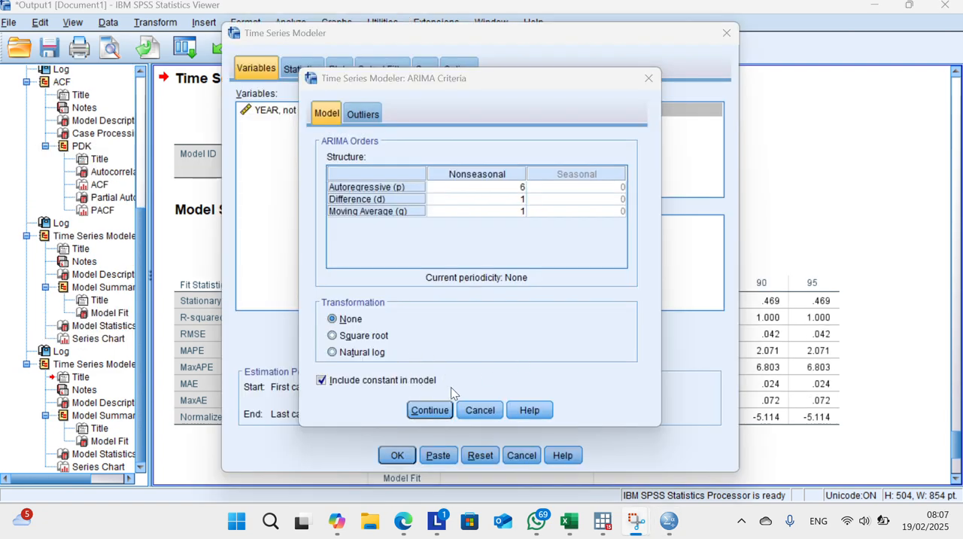
# Step: Accept the ARIMA criteria and add R square, root mean square error, mean absolute percentage error and normalized BIC to the fit measures
pyautogui.click(423, 412)
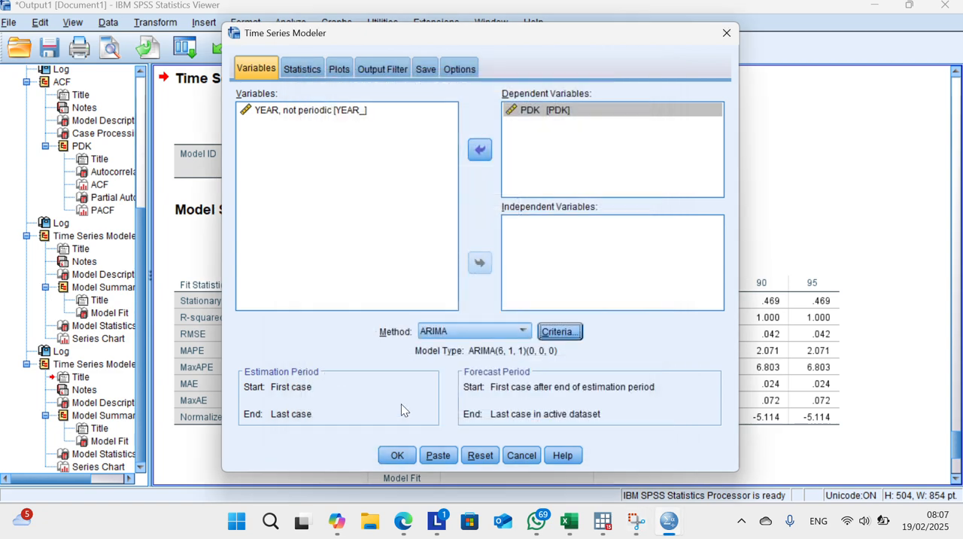
pyautogui.click(304, 69)
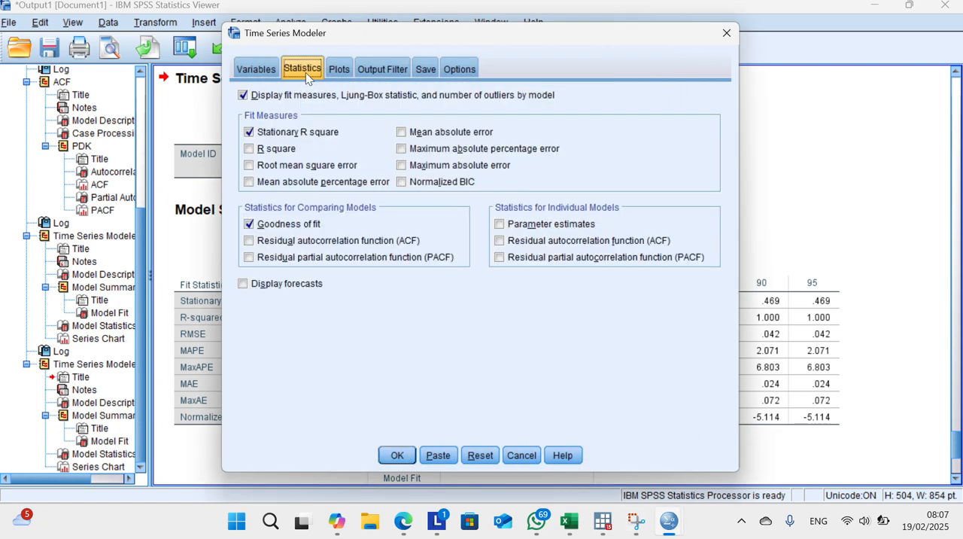
pyautogui.click(411, 22)
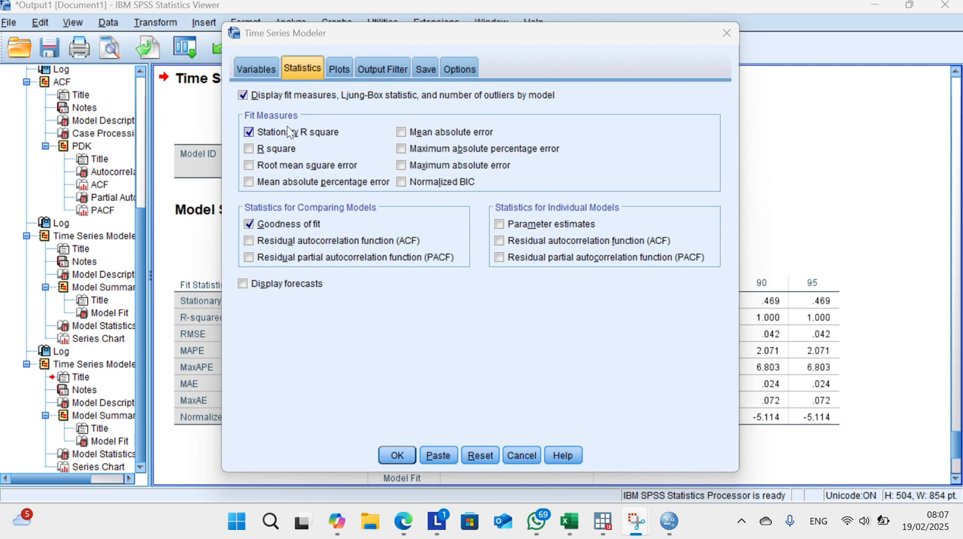
pyautogui.click(252, 149)
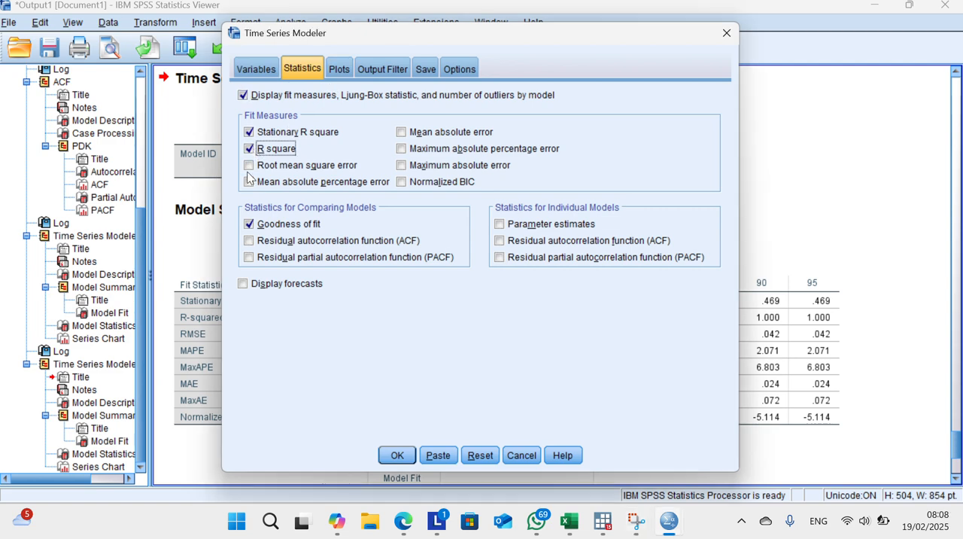
pyautogui.click(249, 165)
pyautogui.click(249, 182)
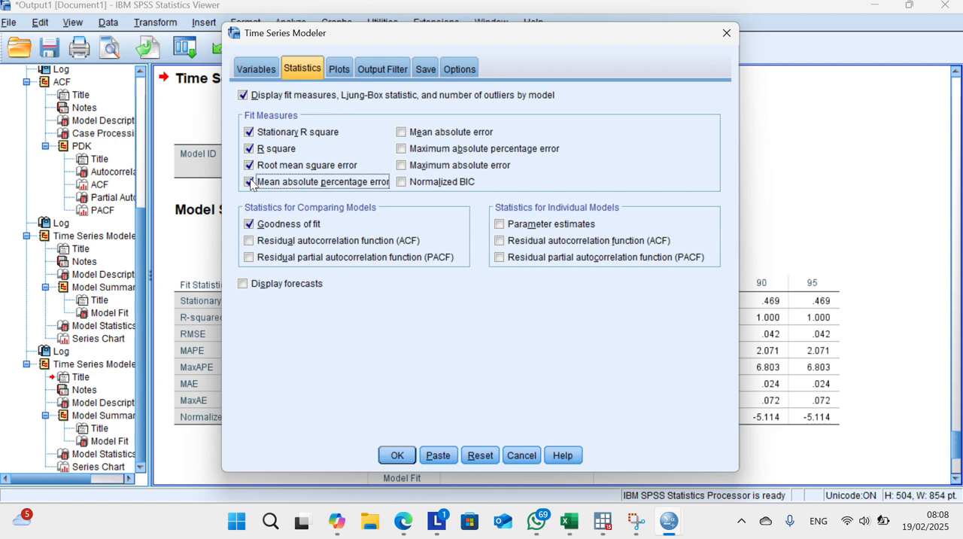
pyautogui.click(406, 19)
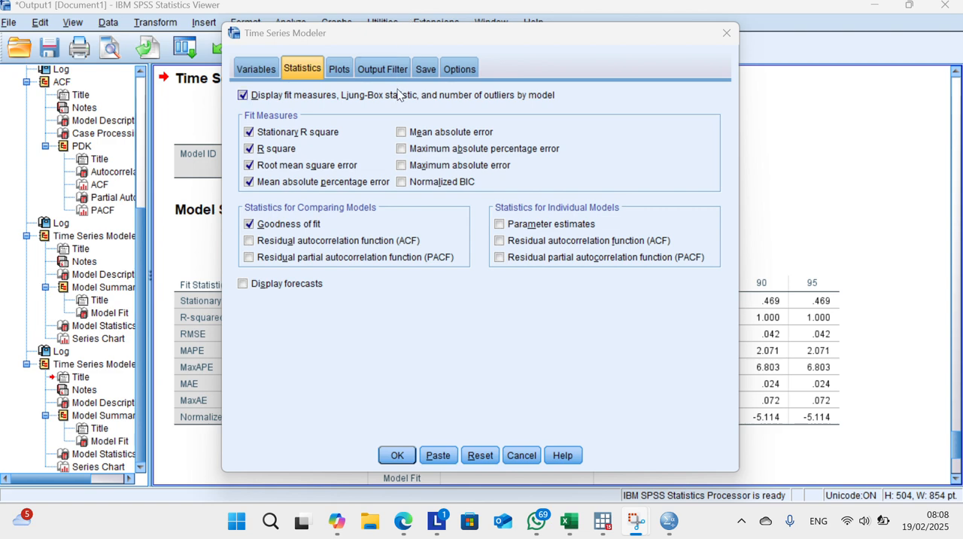
pyautogui.click(402, 182)
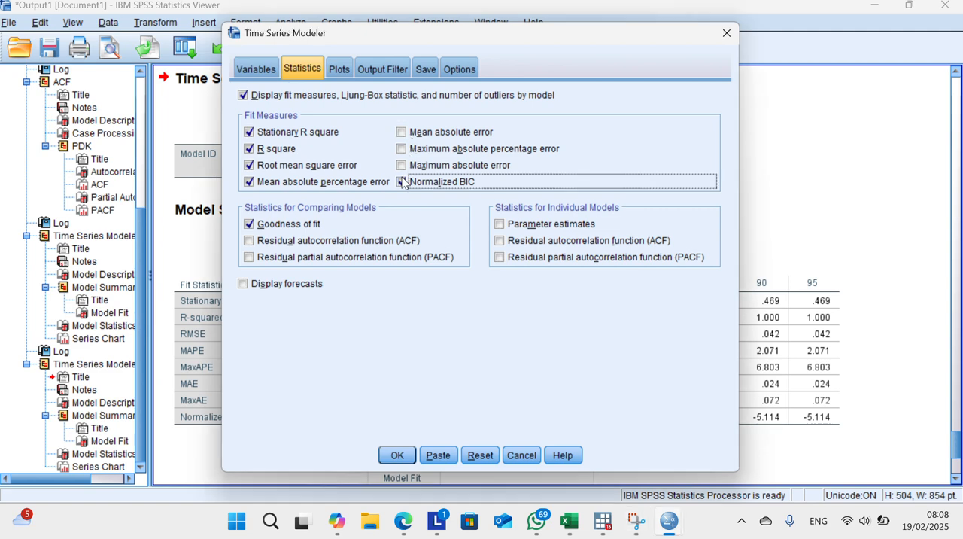
# Step: Include the residual partial autocorrelation function for comparing models and the parameter estimates for individual models in the statistics
pyautogui.click(248, 257)
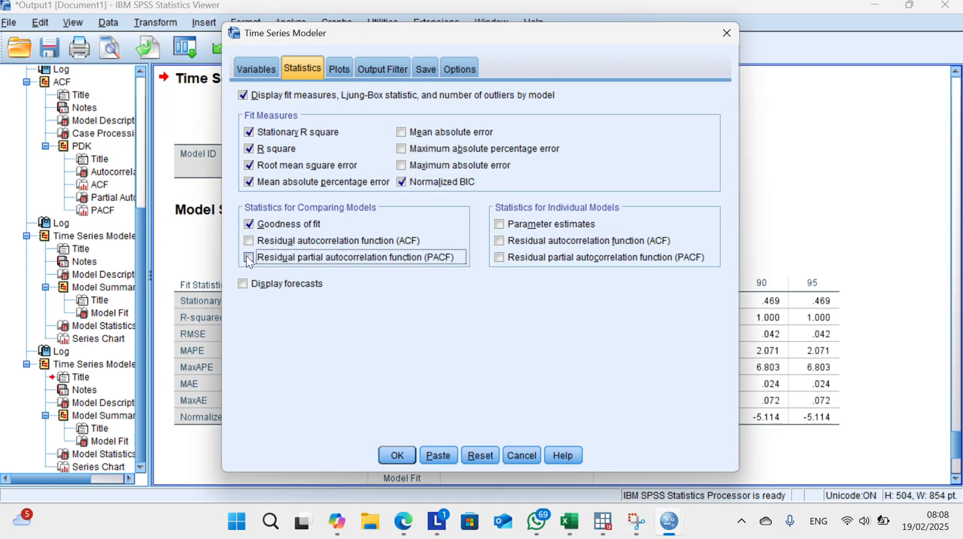
pyautogui.click(391, 18)
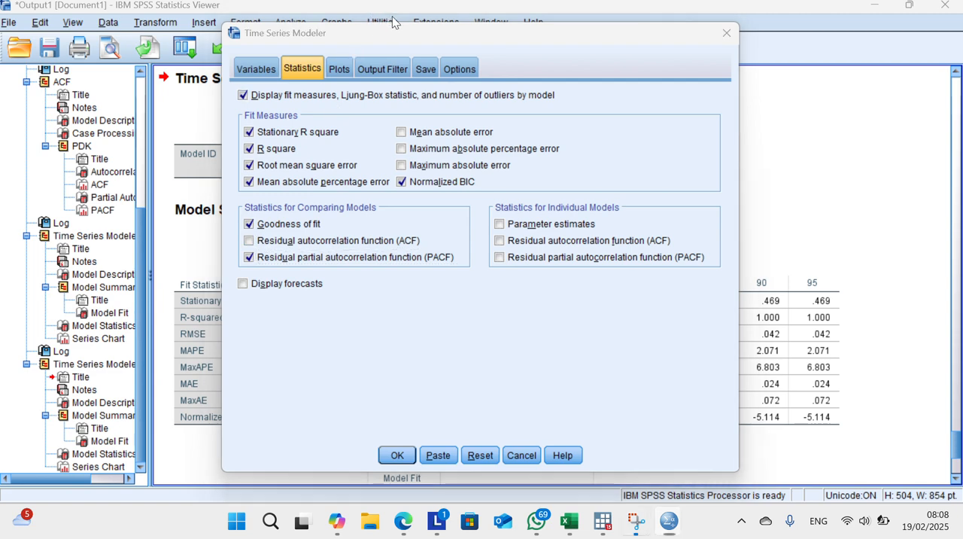
pyautogui.click(509, 224)
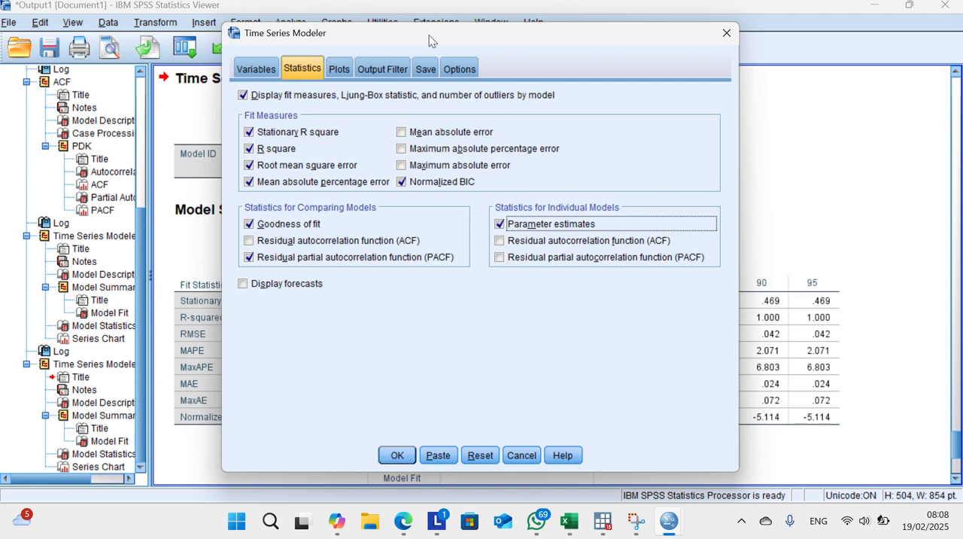
# Step: Add fit values, confidence intervals for forecasts and confidence intervals for fit values to the individual model series plots
pyautogui.click(337, 68)
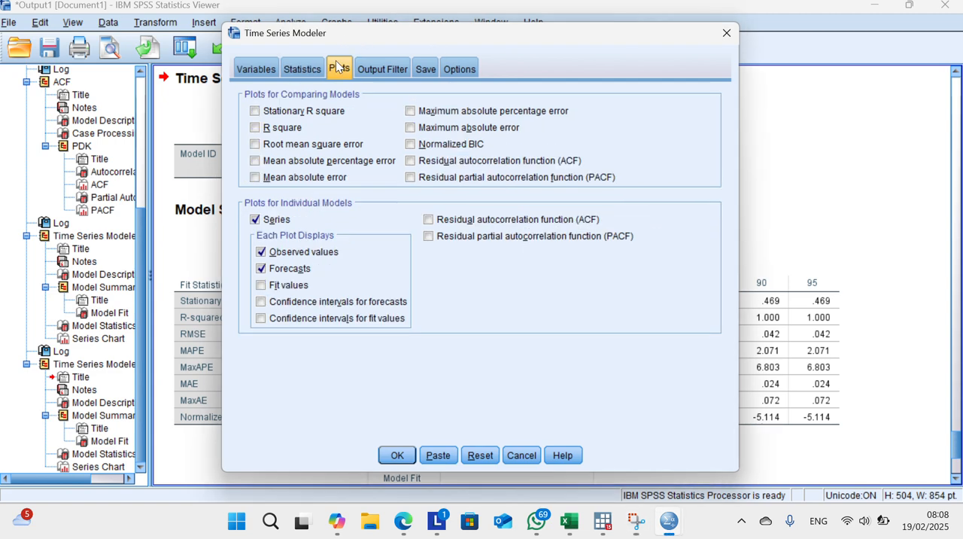
pyautogui.click(261, 285)
pyautogui.click(261, 302)
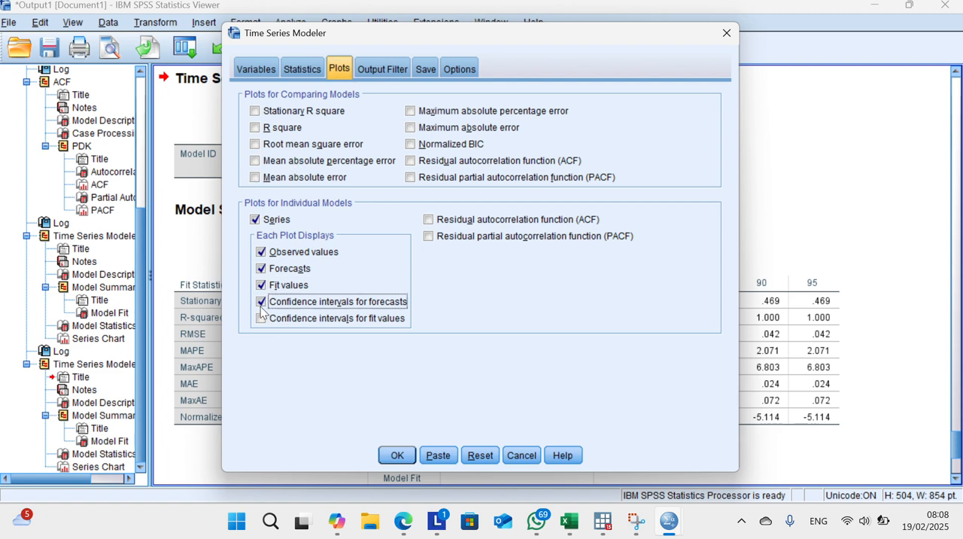
pyautogui.click(261, 318)
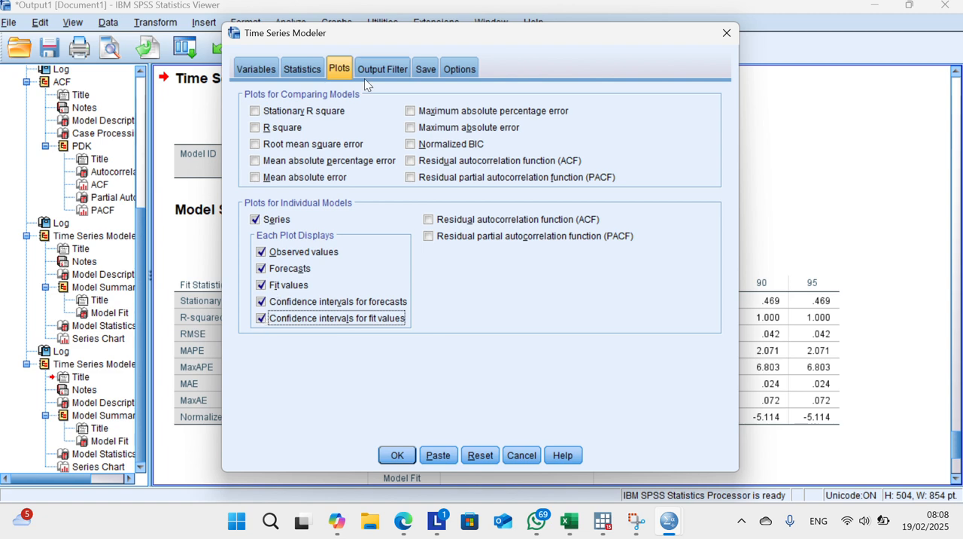
# Step: Choose to save the model's predicted values as a variable in the dataset
pyautogui.click(385, 67)
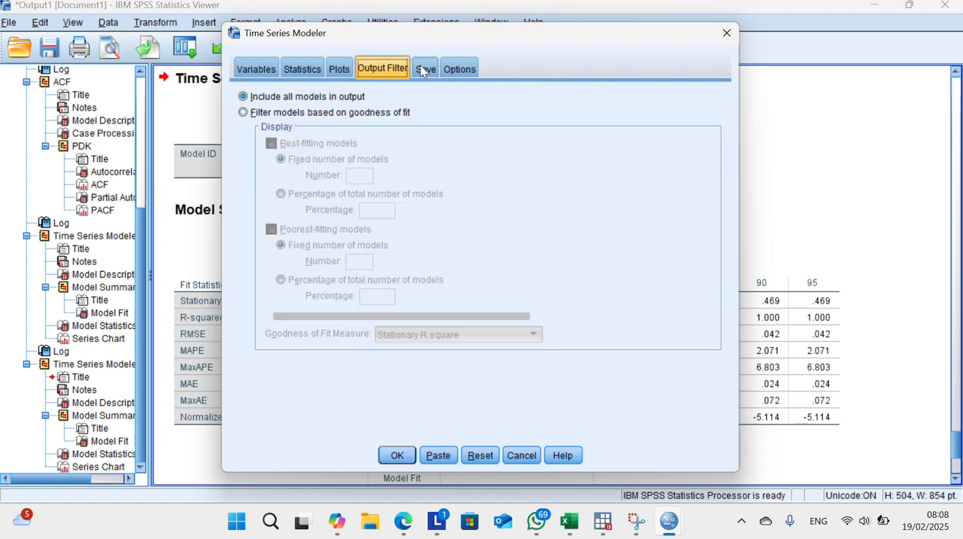
pyautogui.click(424, 68)
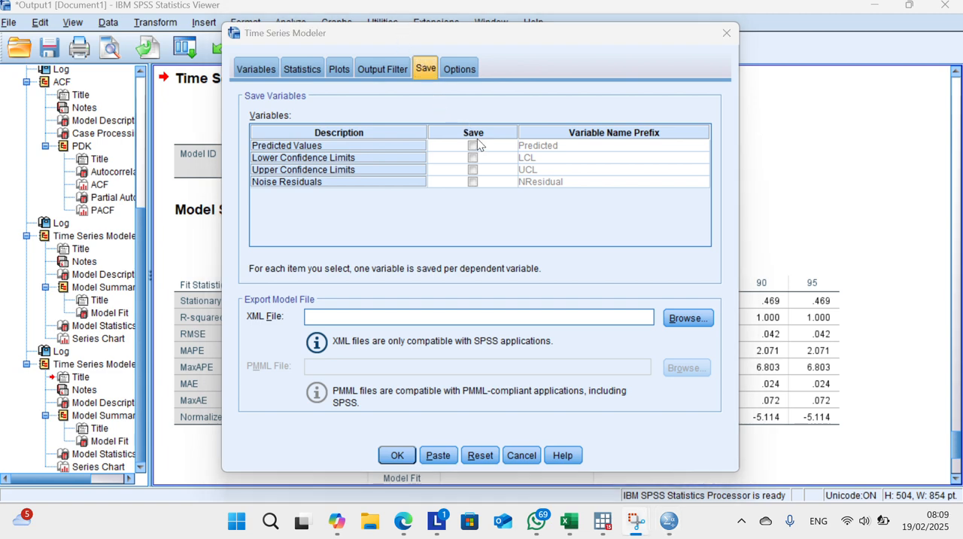
pyautogui.click(474, 147)
# Step: Extend the forecast period through the specified year 2022 and run the ARIMA(6,1,1) model
pyautogui.click(456, 69)
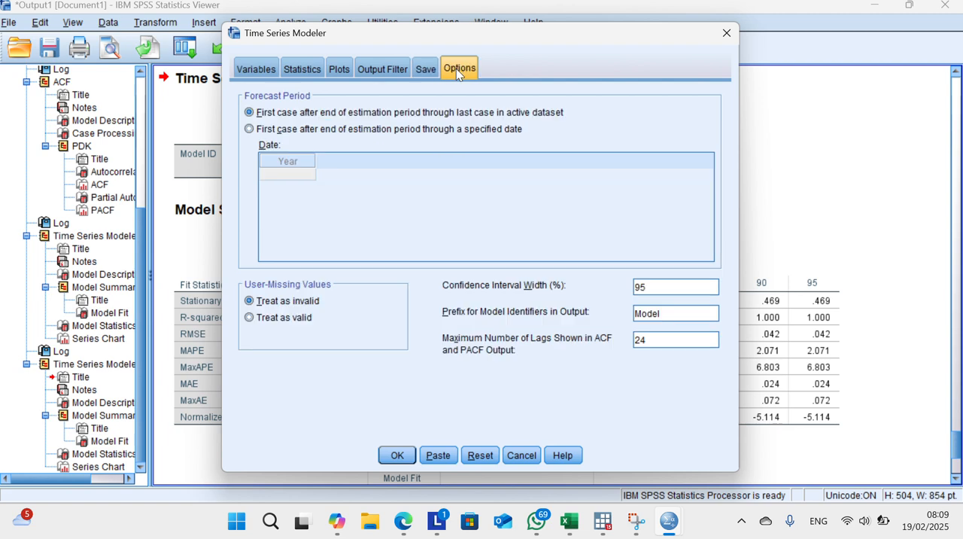
pyautogui.click(420, 130)
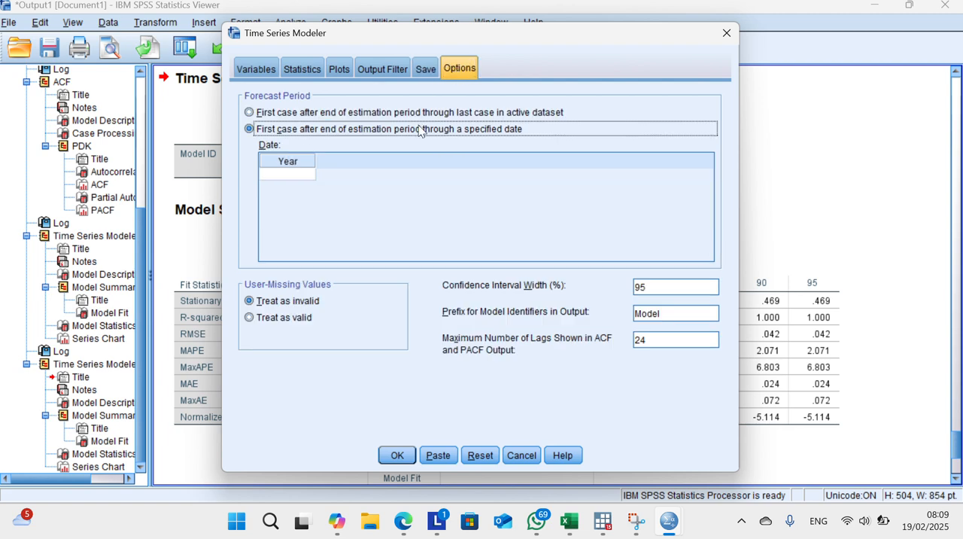
pyautogui.click(303, 177)
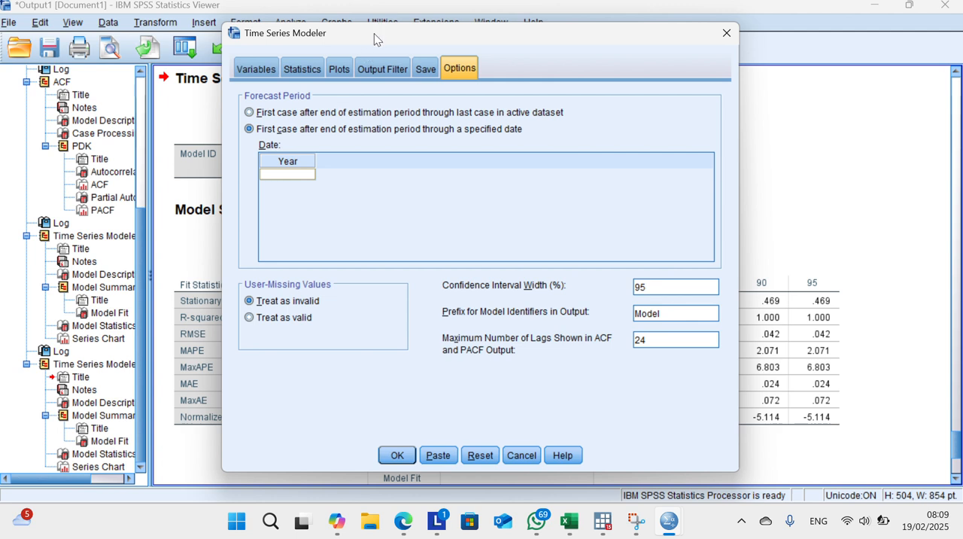
pyautogui.click(402, 20)
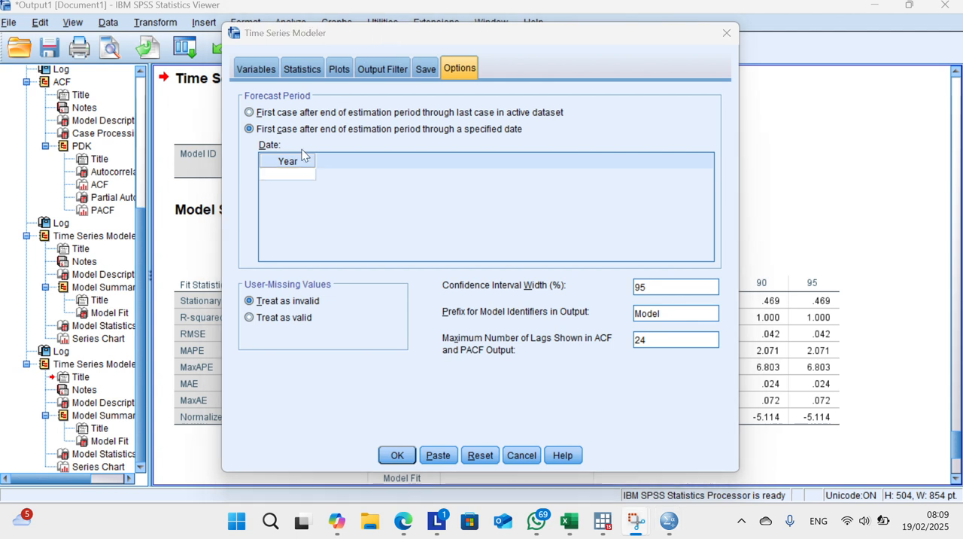
pyautogui.click(269, 181)
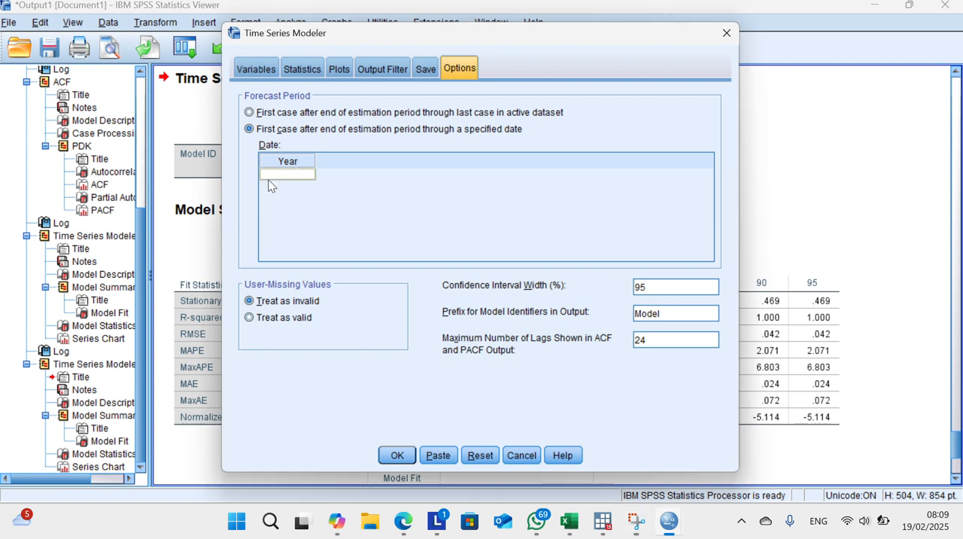
pyautogui.write('2022')
pyautogui.click(400, 22)
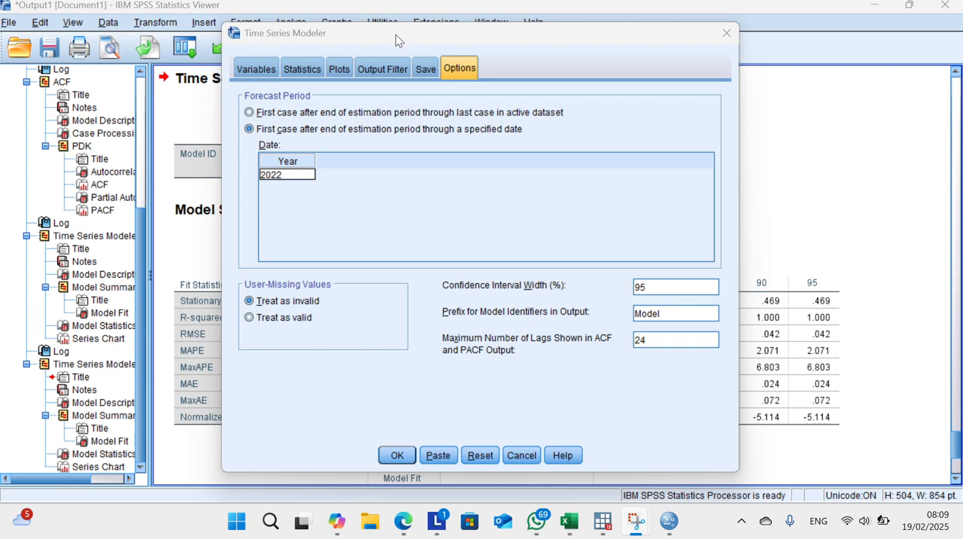
pyautogui.click(397, 456)
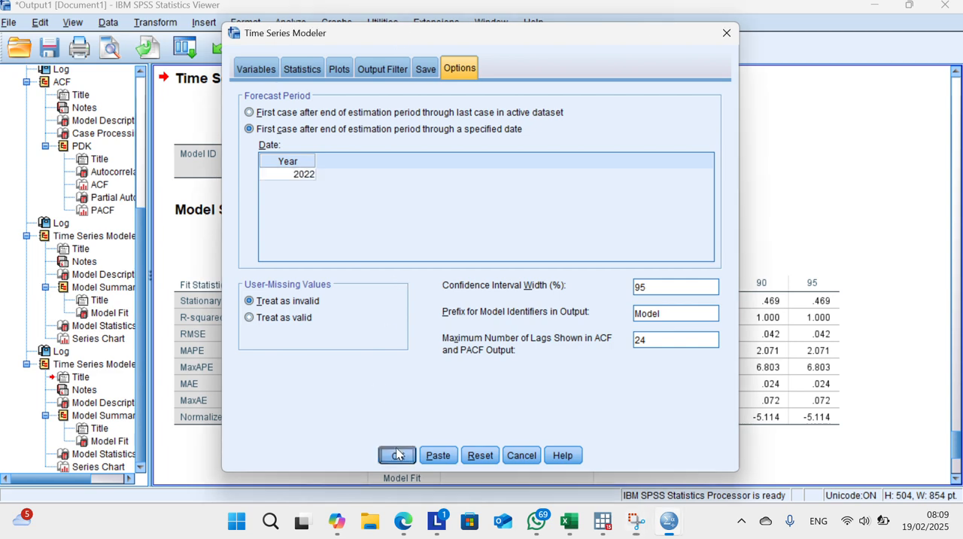
# Step: Examine the ARIMA(6,1,1) fit statistics, residual PACF summary, parameter estimates and forecast chart in the output
pyautogui.scroll(-15, 429, 322)
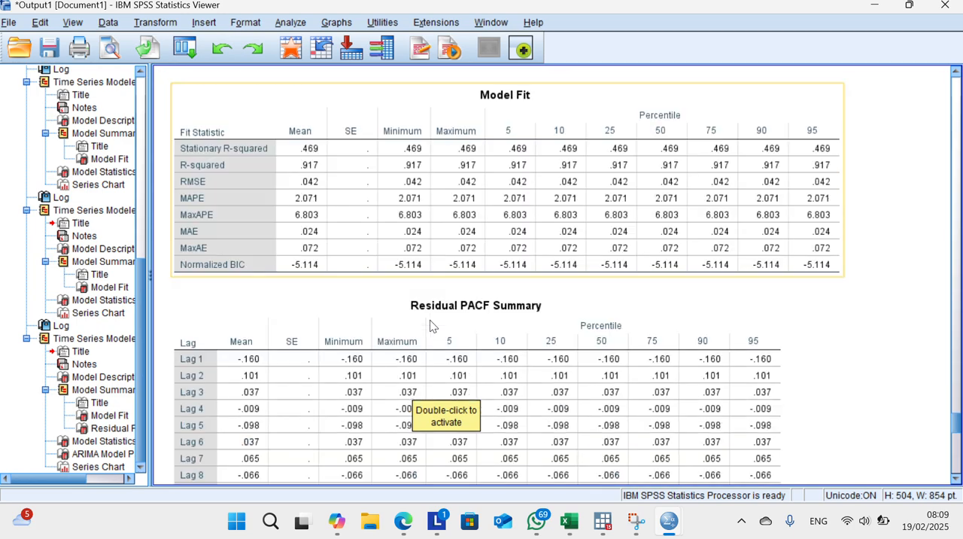
pyautogui.scroll(-5, 430, 325)
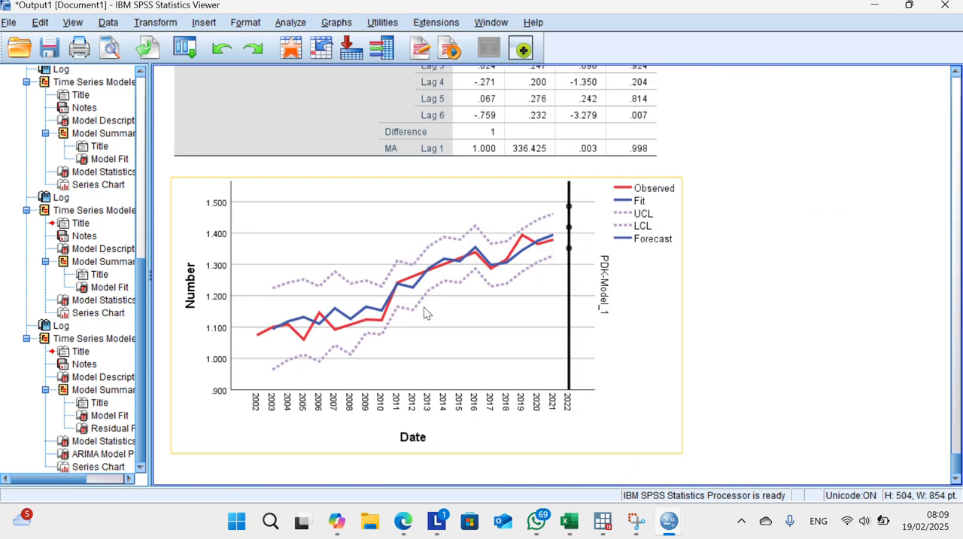
pyautogui.click(393, 15)
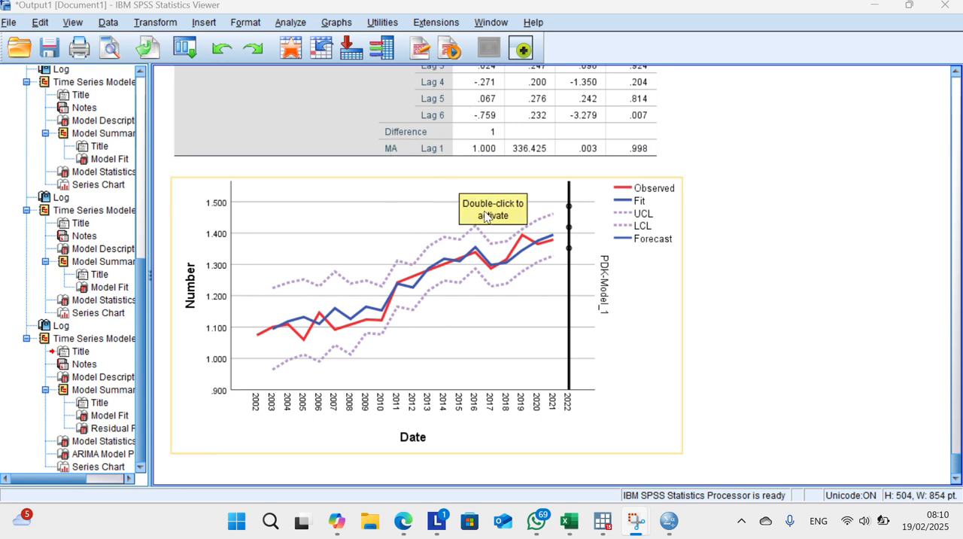
pyautogui.scroll(5, 608, 167)
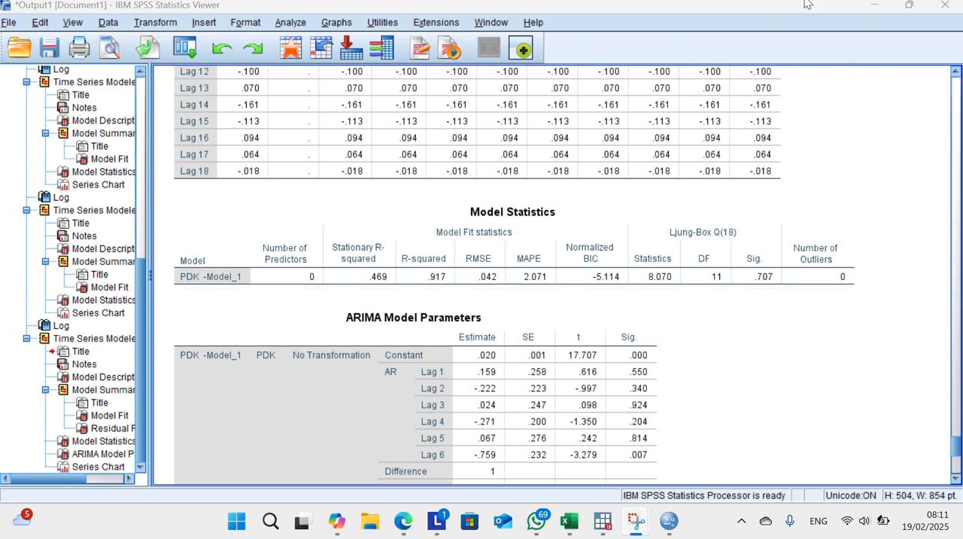
pyautogui.scroll(1, 397, 30)
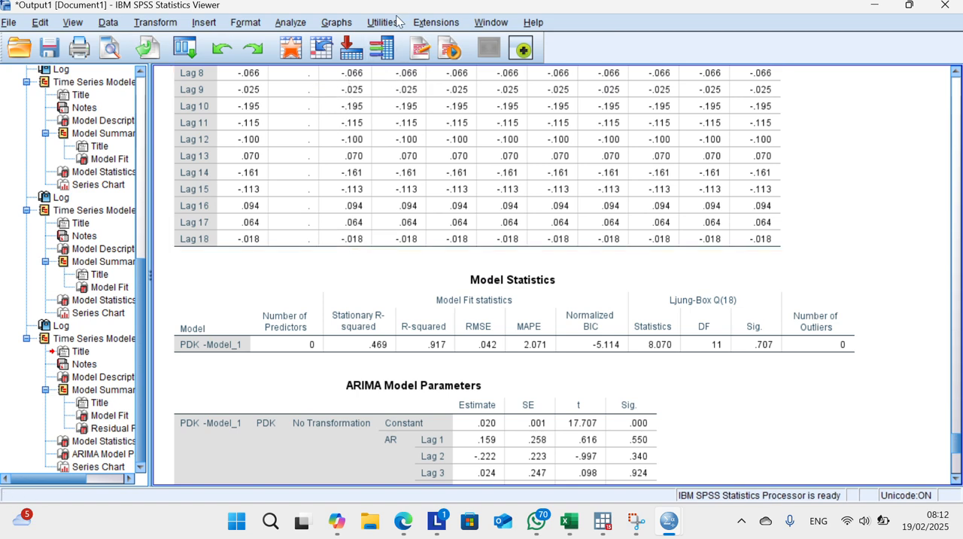
pyautogui.click(296, 23)
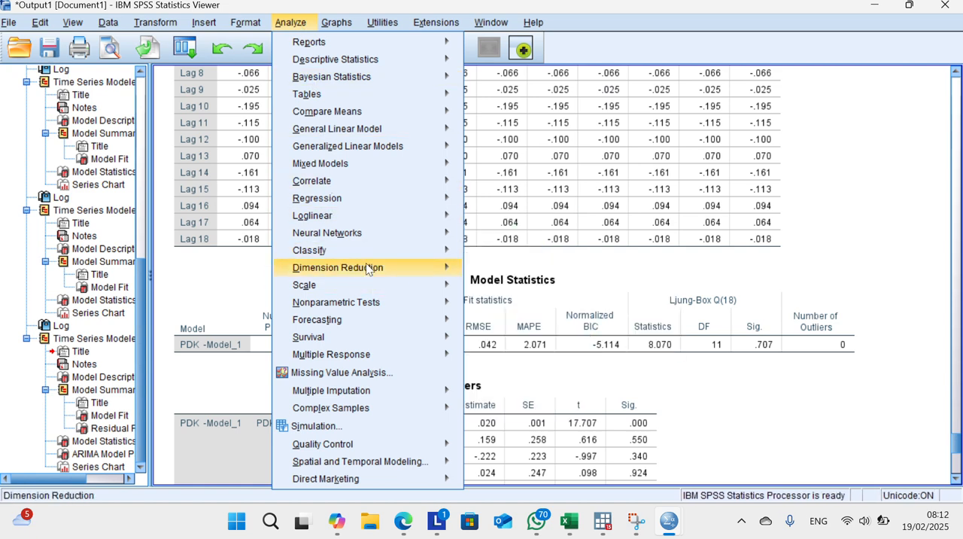
pyautogui.moveTo(366, 327)
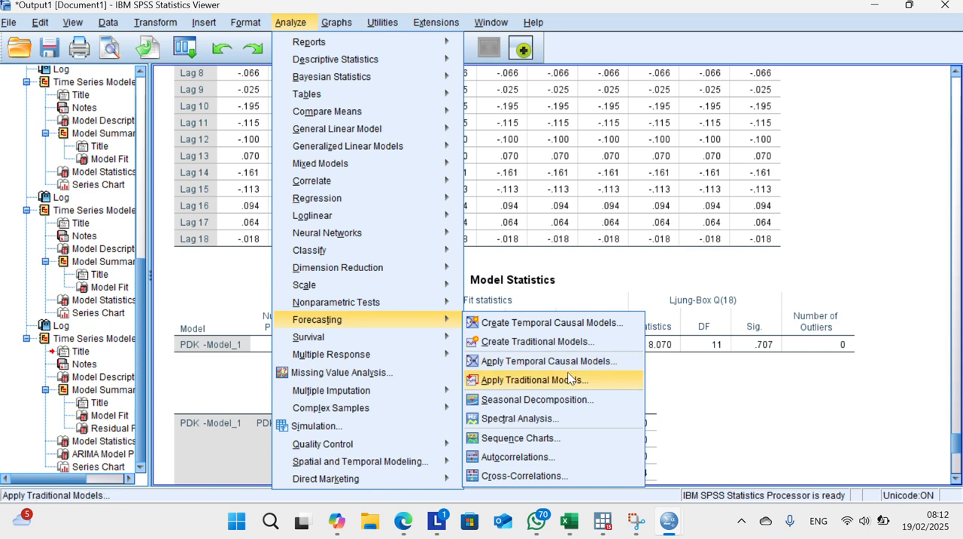
pyautogui.click(405, 21)
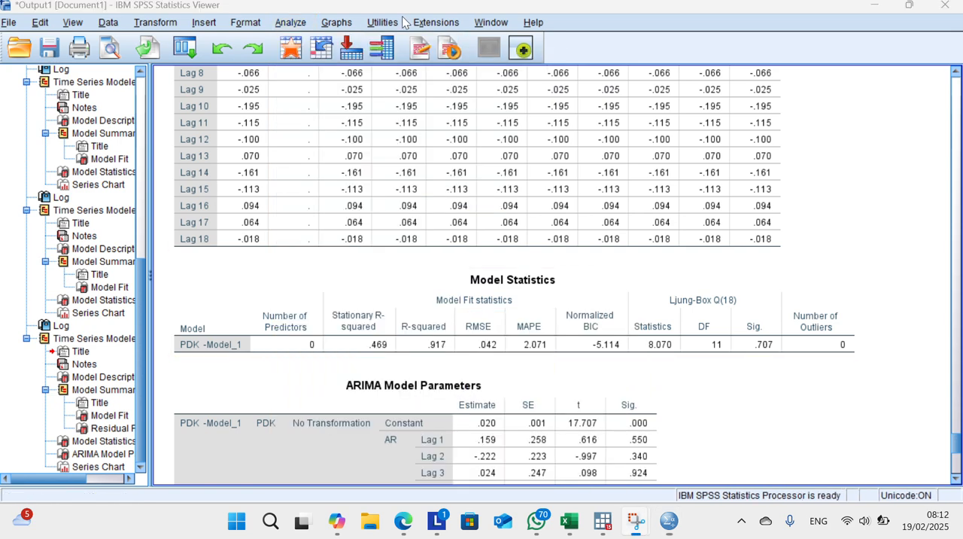
# Step: Reopen the traditional model setup for PDK, set the nonseasonal autoregressive order to 1, and rerun the model
pyautogui.click(298, 24)
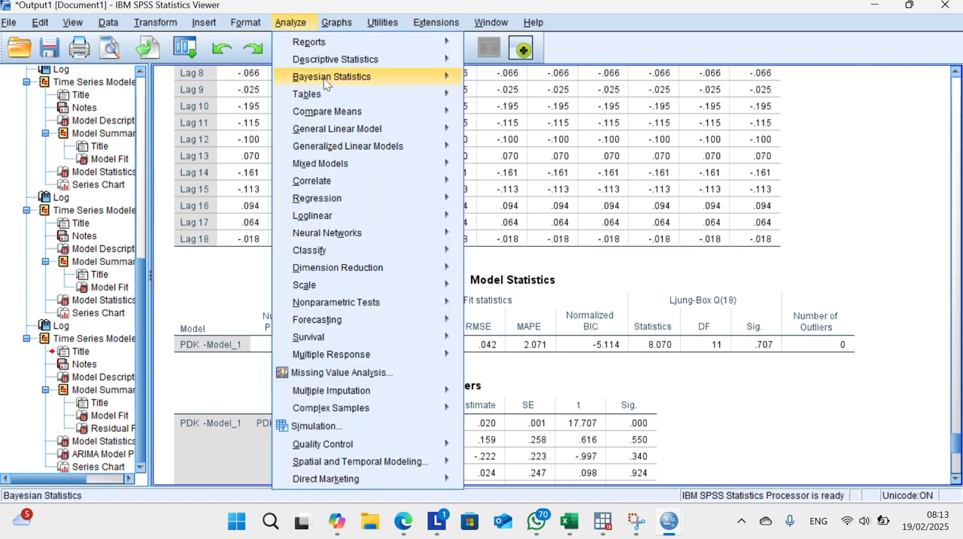
pyautogui.moveTo(366, 320)
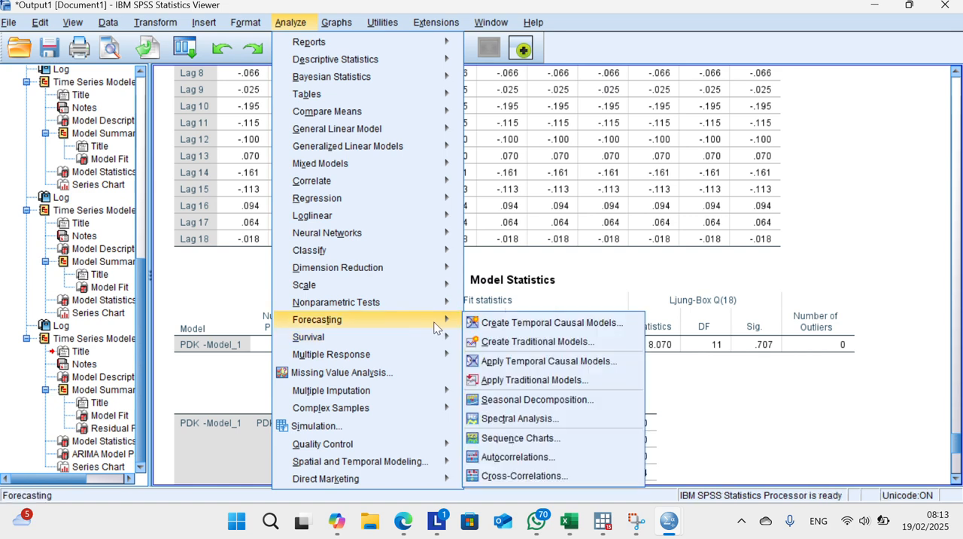
pyautogui.click(503, 342)
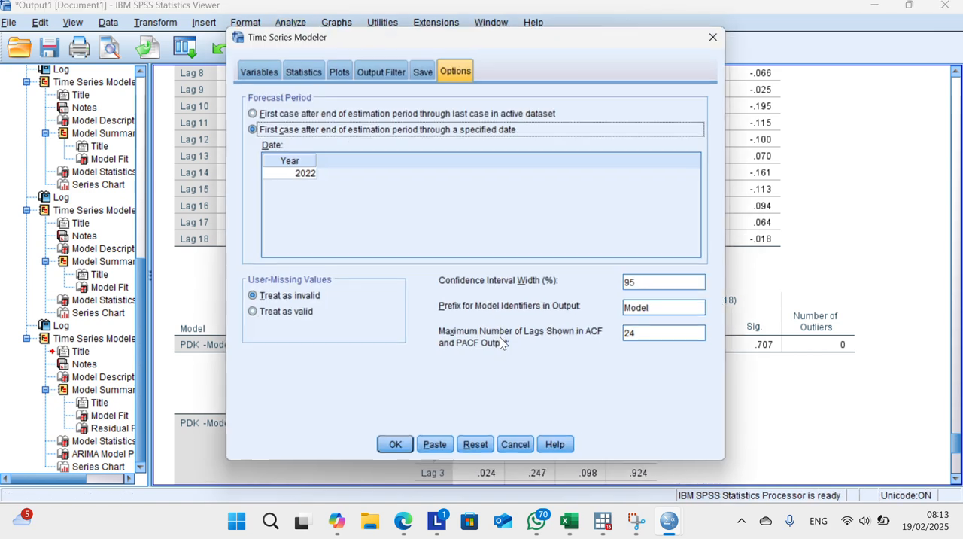
pyautogui.click(269, 70)
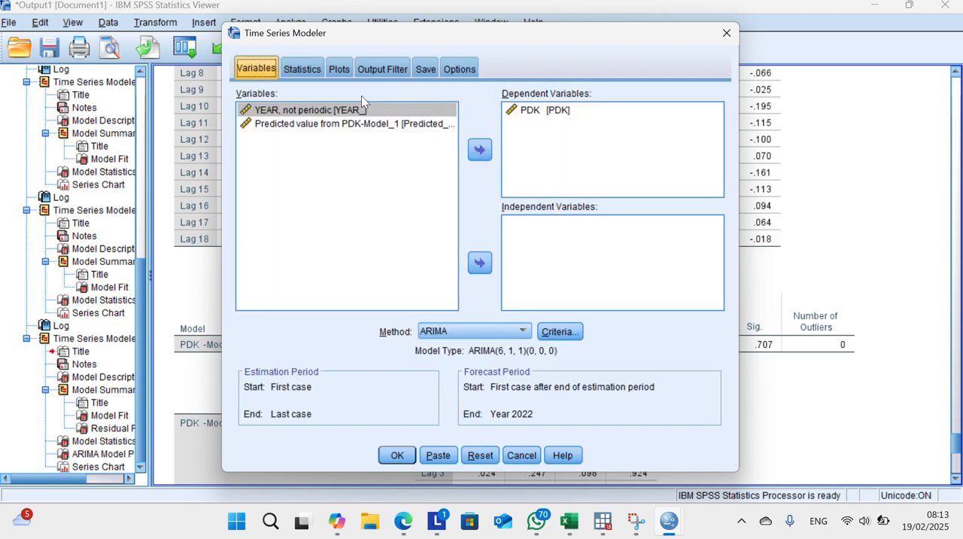
pyautogui.click(317, 72)
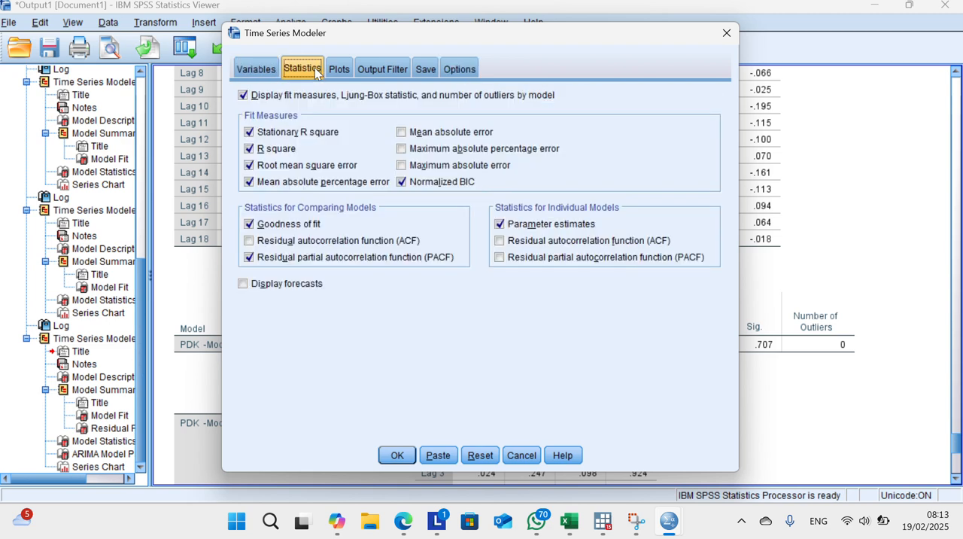
pyautogui.click(236, 70)
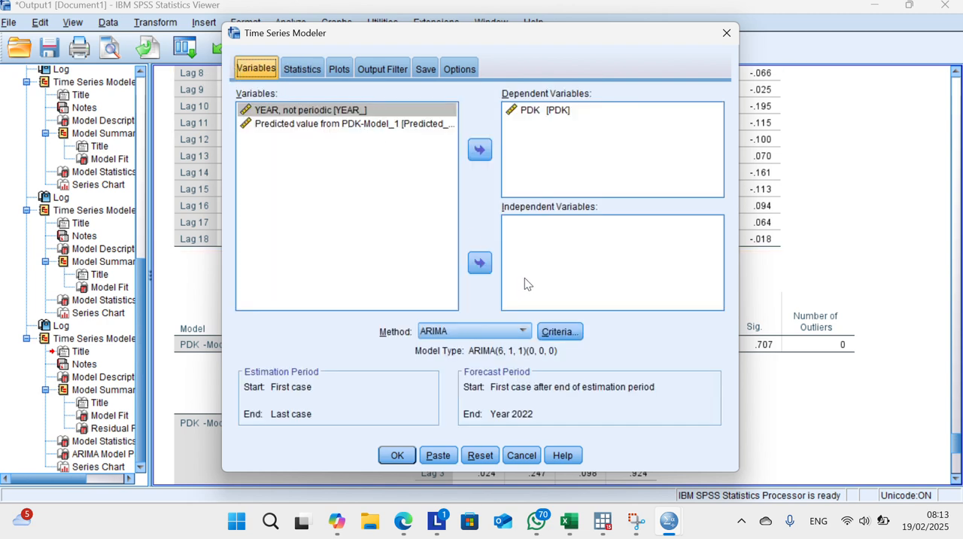
pyautogui.click(558, 331)
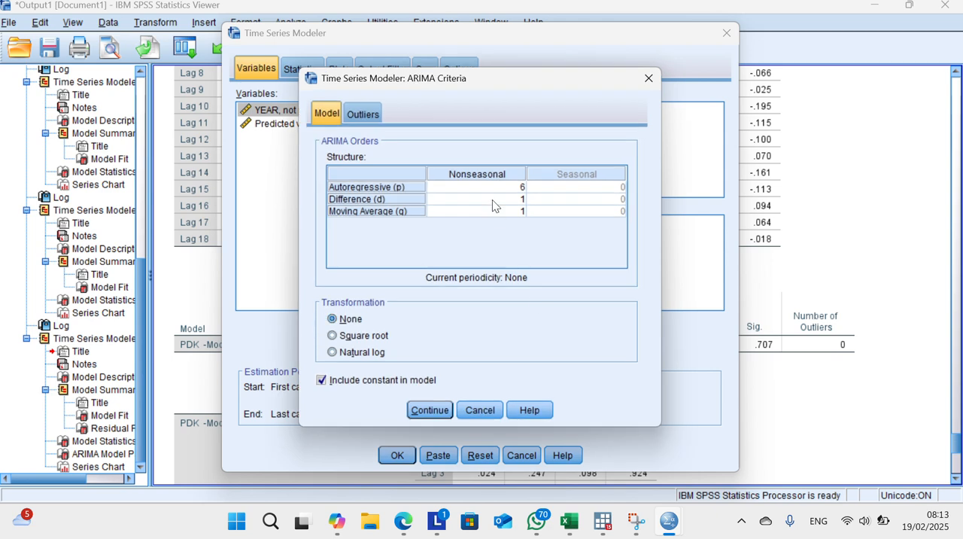
pyautogui.click(519, 187)
pyautogui.press('BackSpace')
pyautogui.click(439, 407)
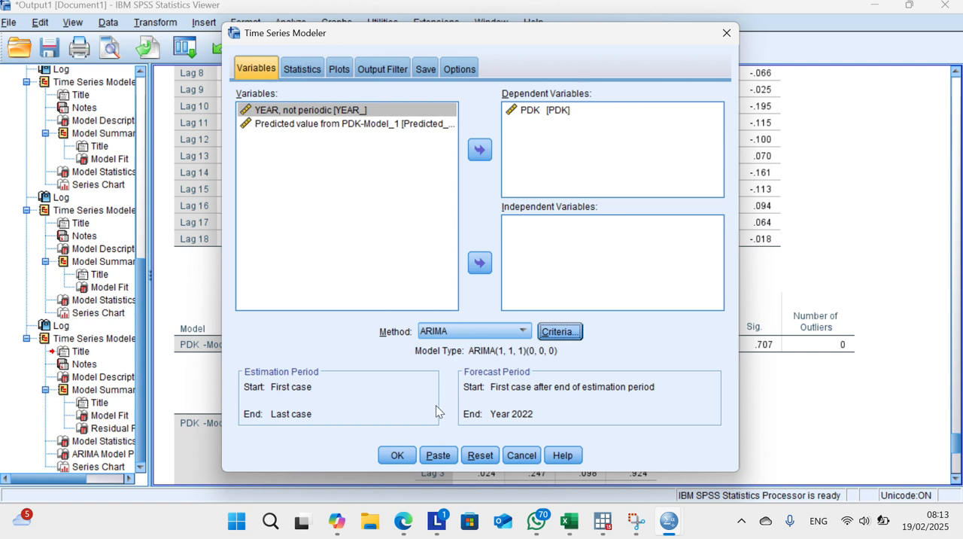
pyautogui.click(396, 455)
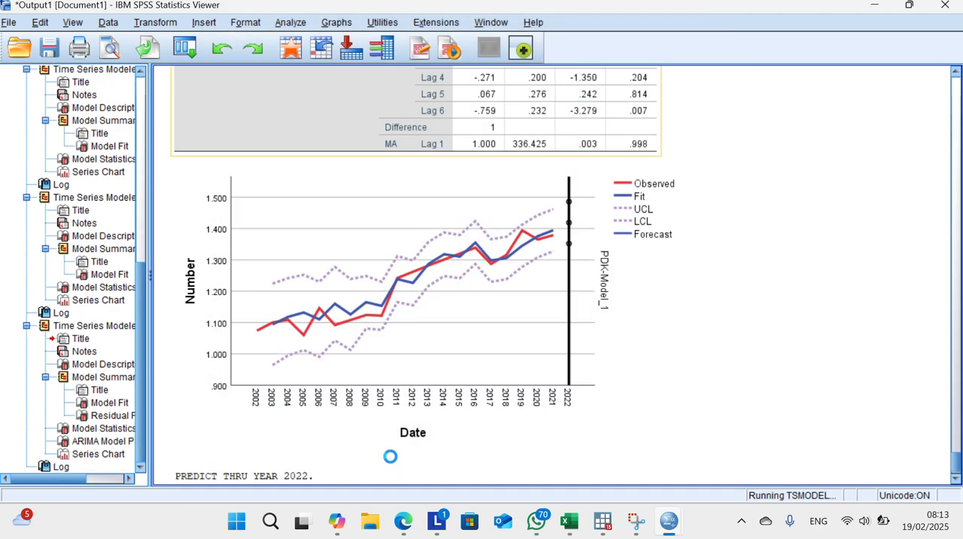
# Step: Examine the ARIMA(1,1,1) model statistics, parameter significance and forecast chart to compare with the previous model
pyautogui.scroll(-15, 444, 354)
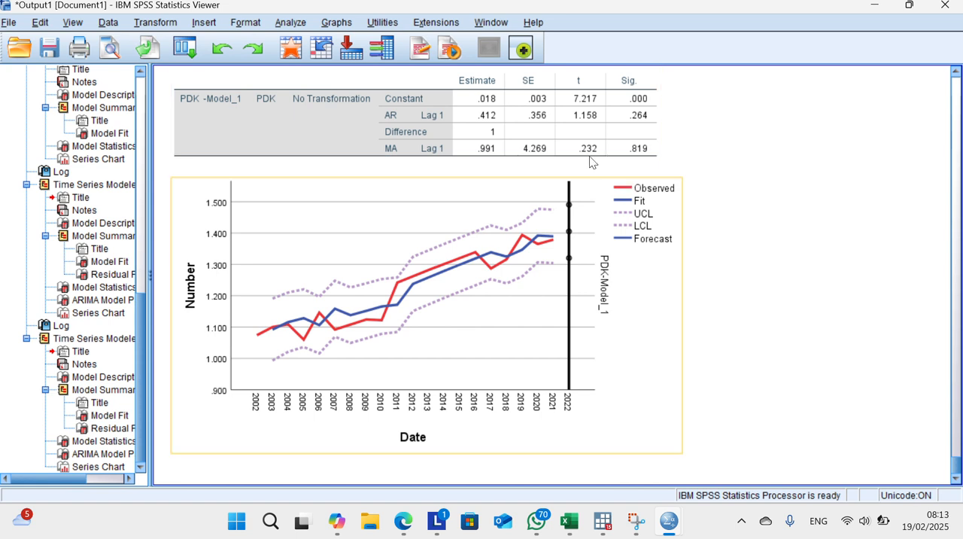
pyautogui.click(404, 22)
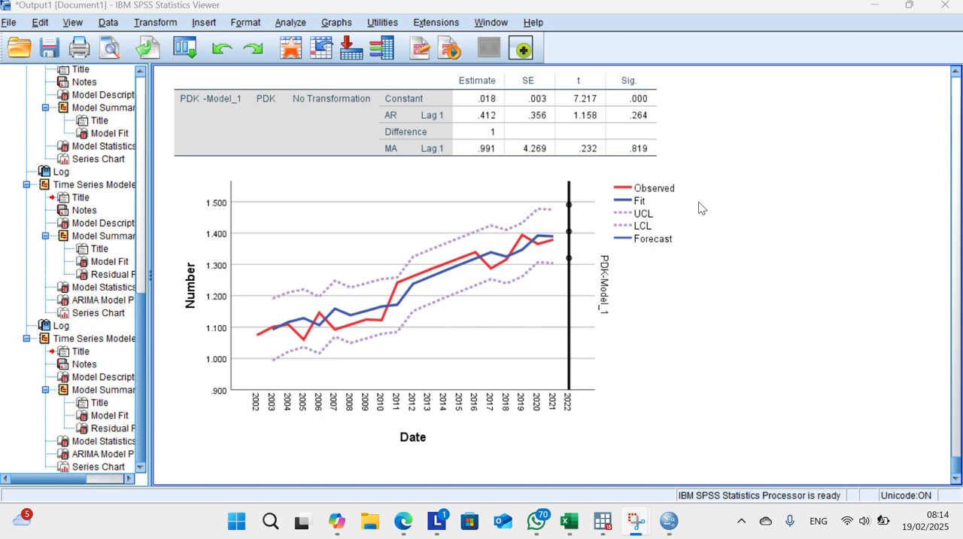
pyautogui.scroll(3, 715, 207)
pyautogui.scroll(3, 720, 206)
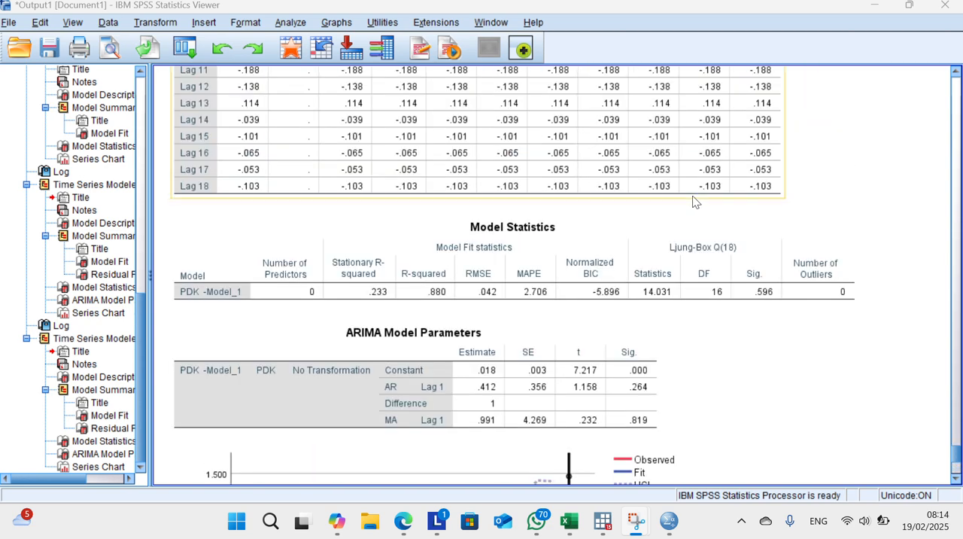
pyautogui.scroll(-6, 653, 267)
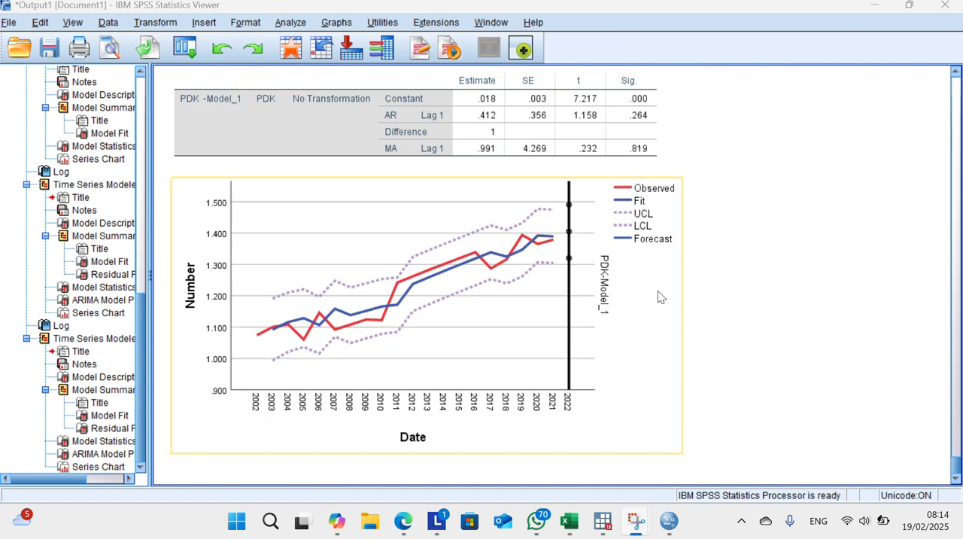
pyautogui.scroll(3, 681, 218)
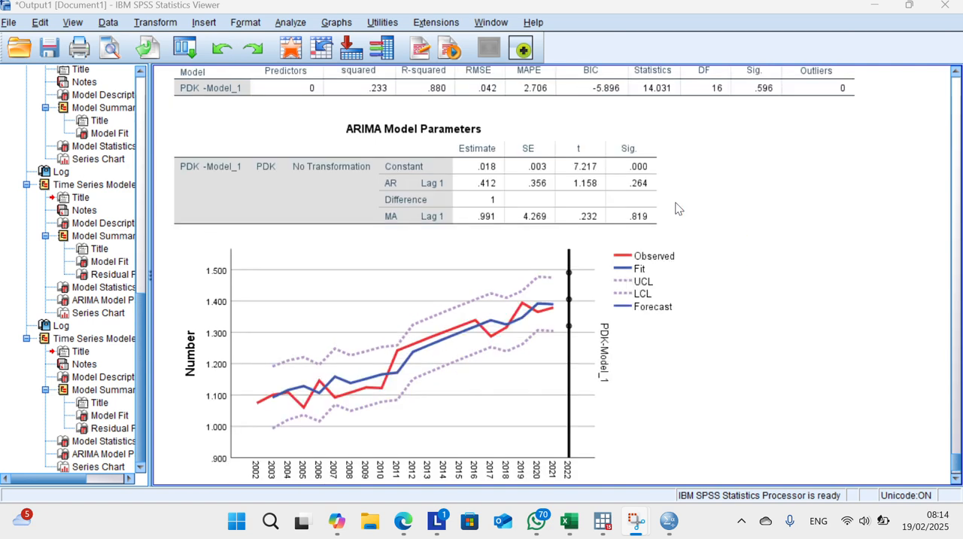
pyautogui.rightClick(685, 177)
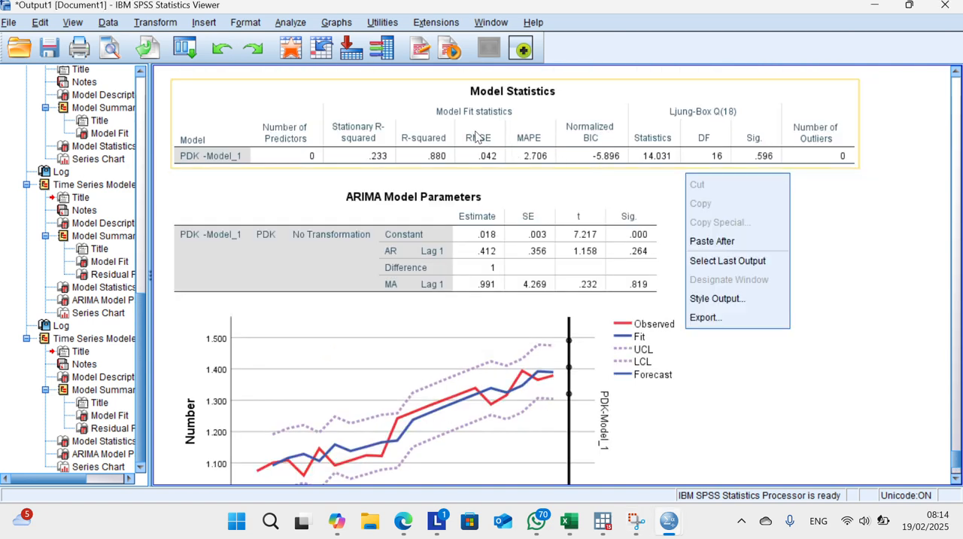
pyautogui.click(400, 29)
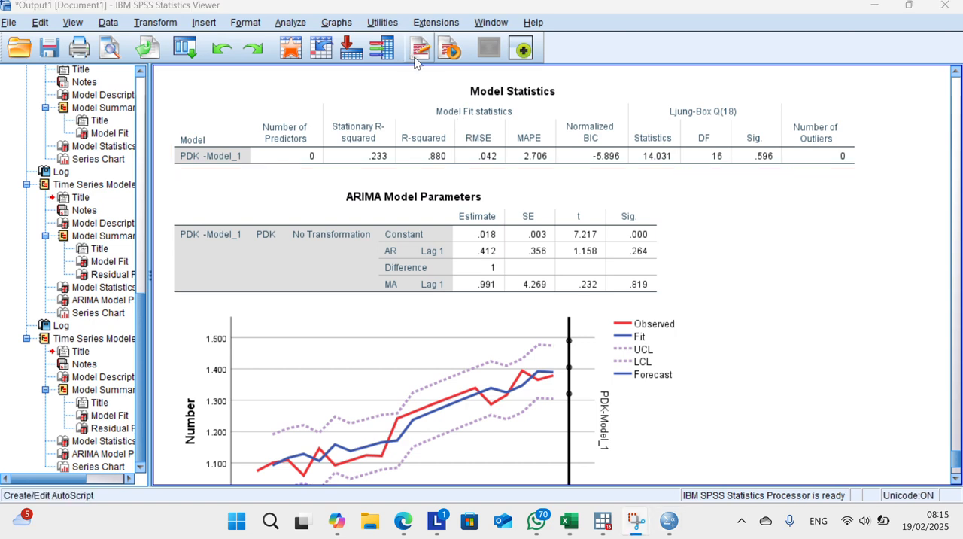
pyautogui.scroll(-1, 432, 375)
pyautogui.scroll(-1, 475, 277)
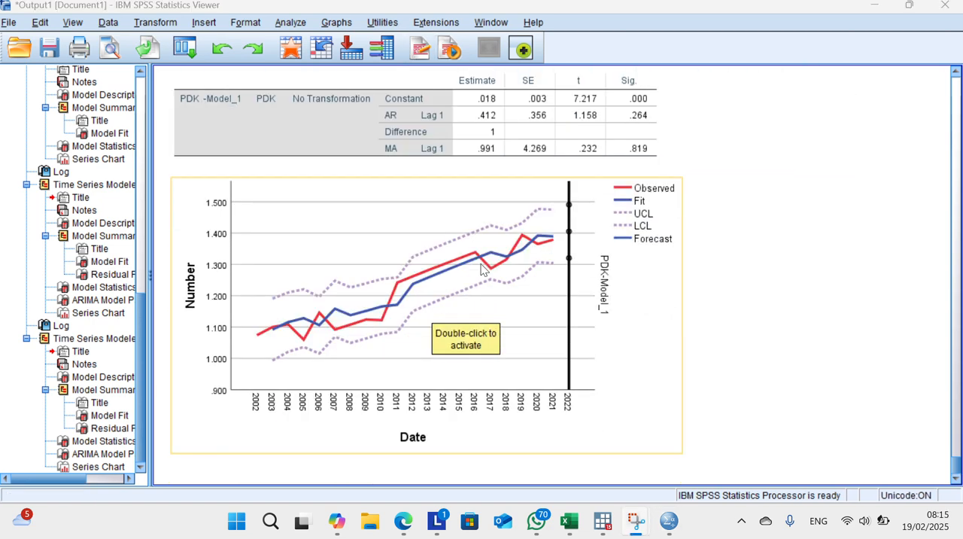
pyautogui.scroll(4, 801, 165)
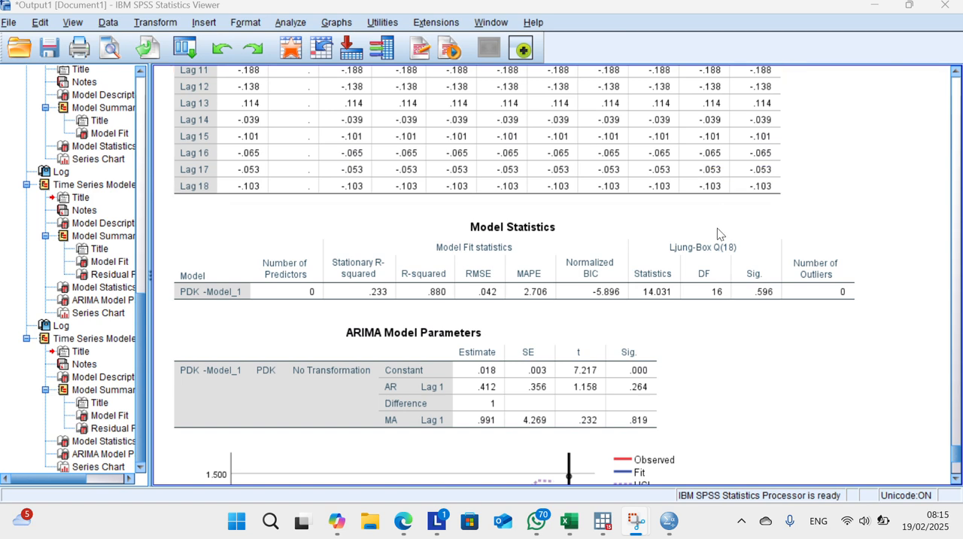
# Step: Review the Ljung-Box and fit statistics, ARIMA parameter table and observed, fitted and forecast lines of the latest PDK model
pyautogui.scroll(-3, 703, 337)
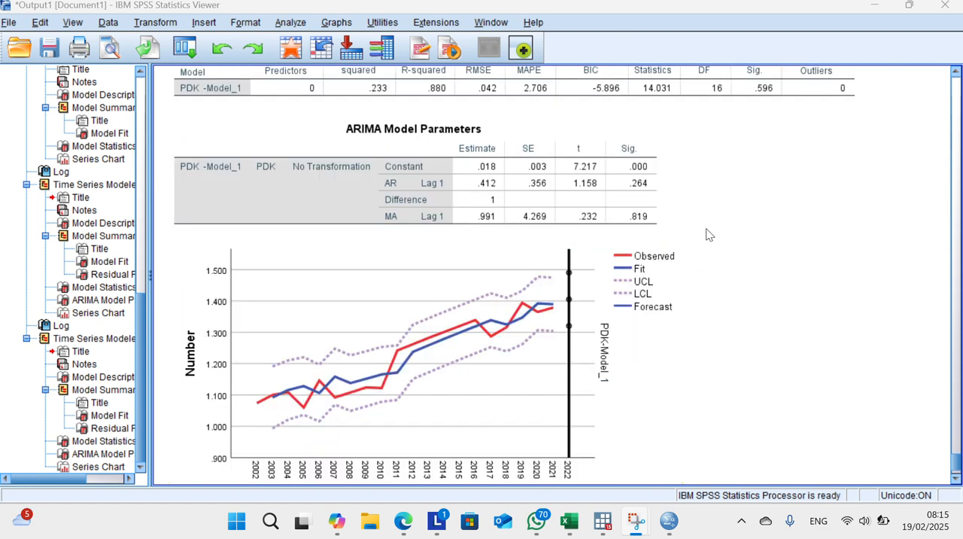
pyautogui.scroll(3, 726, 211)
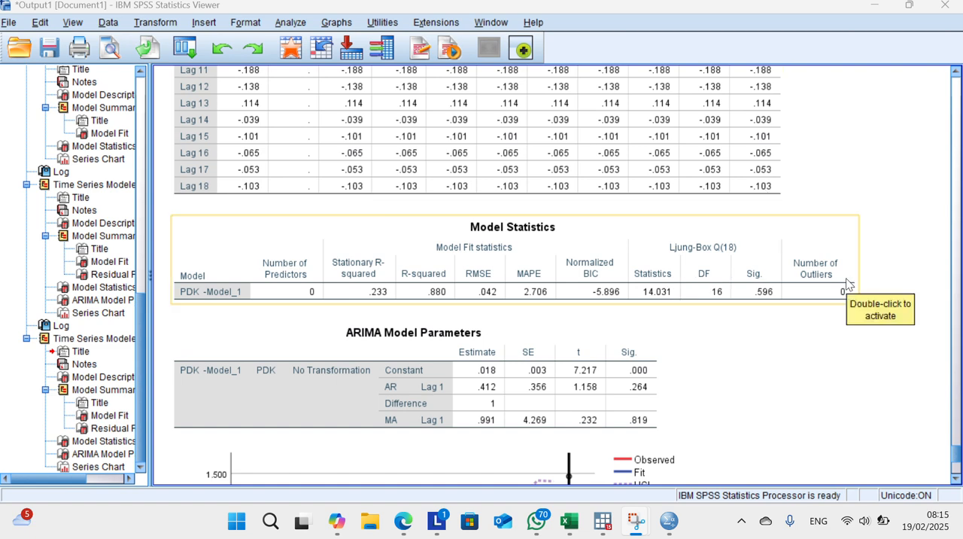
pyautogui.scroll(-2, 811, 330)
pyautogui.scroll(-4, 790, 254)
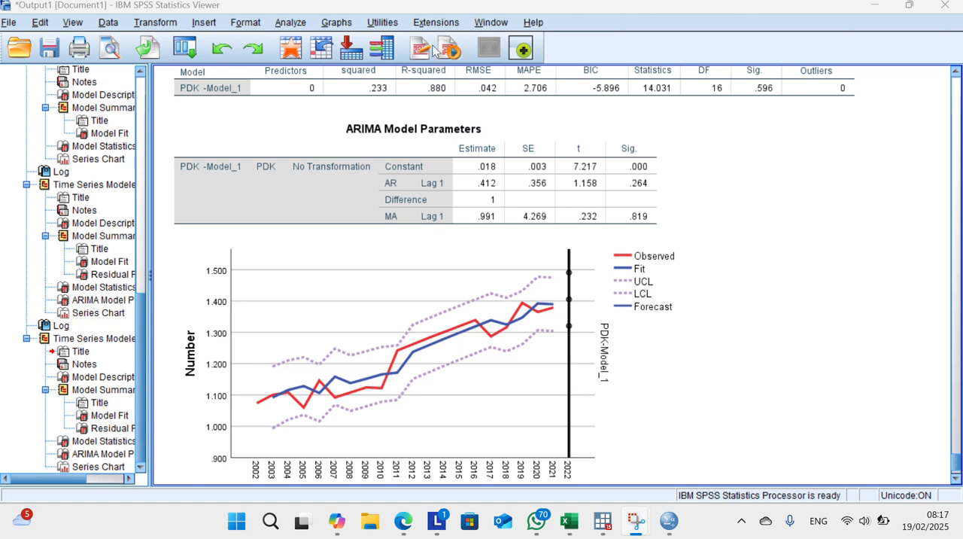
pyautogui.click(457, 207)
pyautogui.click(502, 246)
pyautogui.scroll(-2, 681, 283)
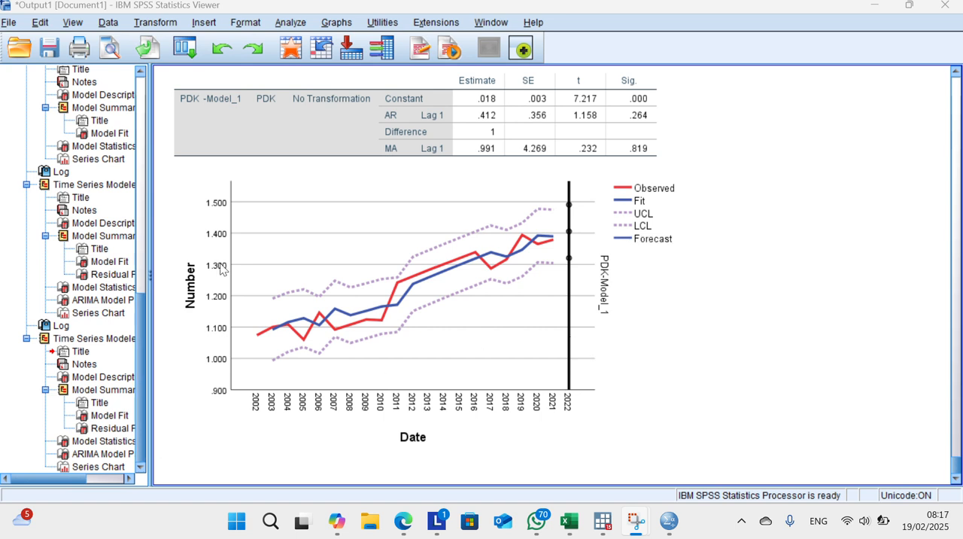
pyautogui.click(367, 165)
pyautogui.click(546, 206)
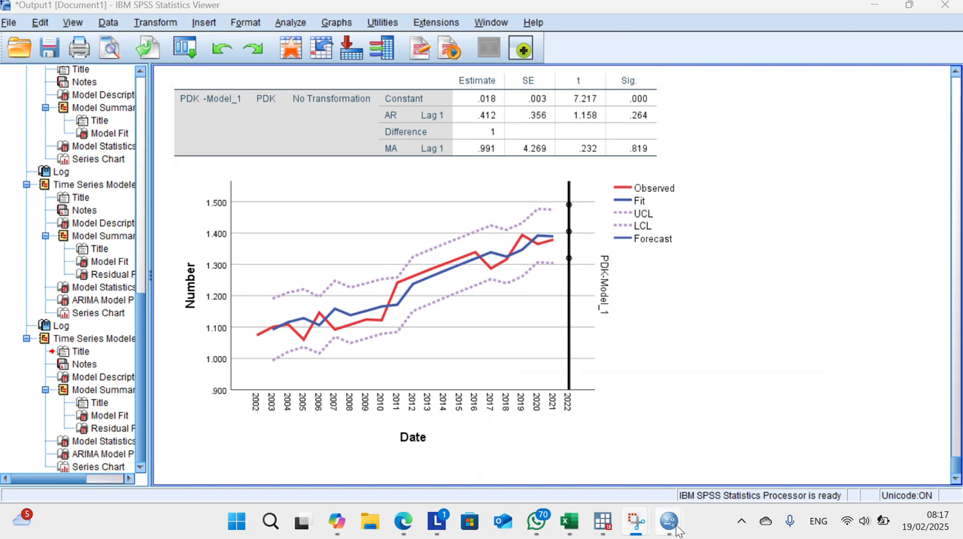
# Step: Switch to the Data Editor and compare both predicted PDK columns with the actual values from 2002 through the 2022 forecast
pyautogui.moveTo(675, 530)
pyautogui.moveTo(638, 481)
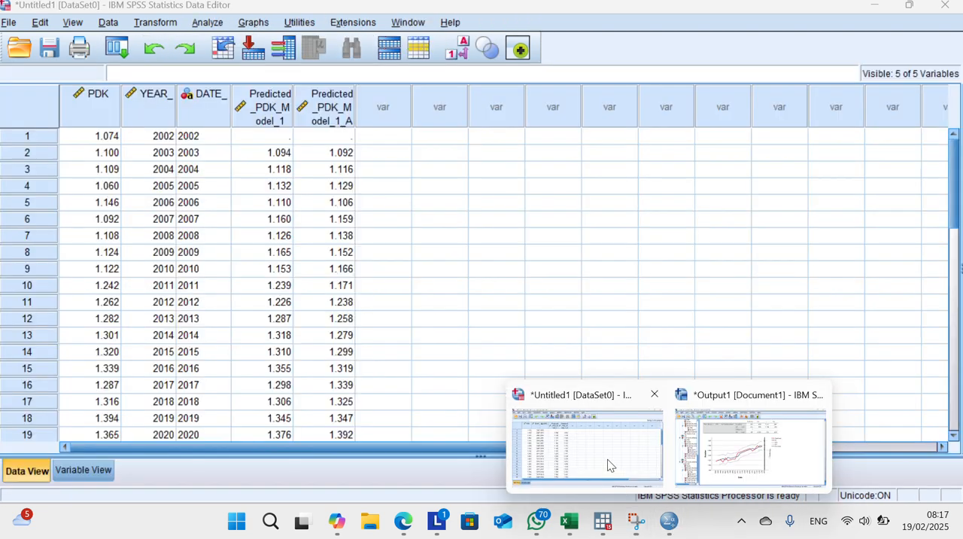
pyautogui.click(611, 463)
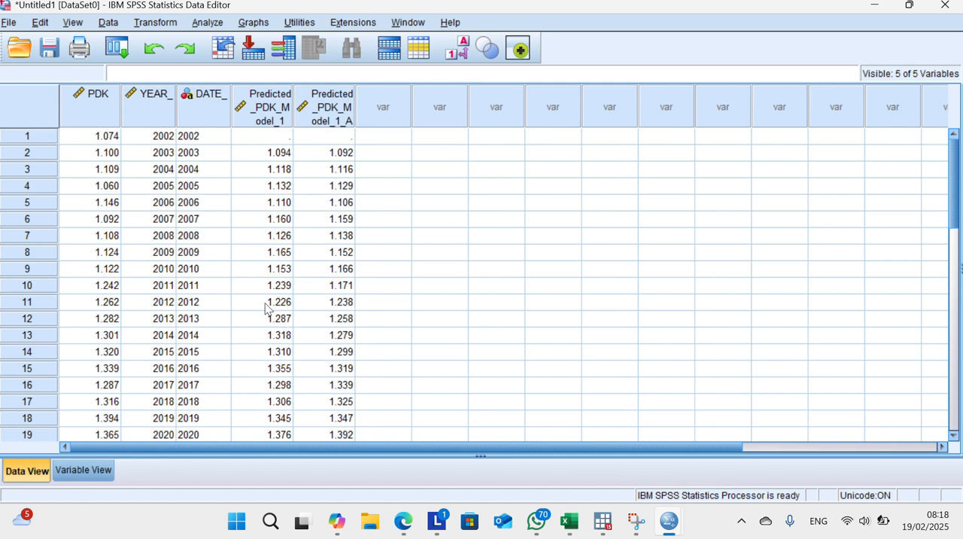
pyautogui.scroll(-5, 265, 307)
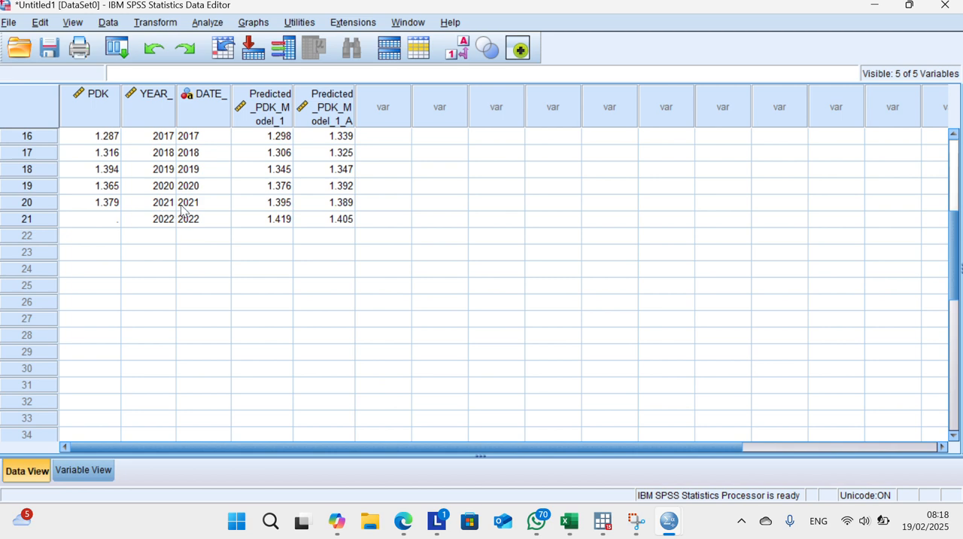
pyautogui.scroll(1, 188, 192)
pyautogui.scroll(4, 194, 174)
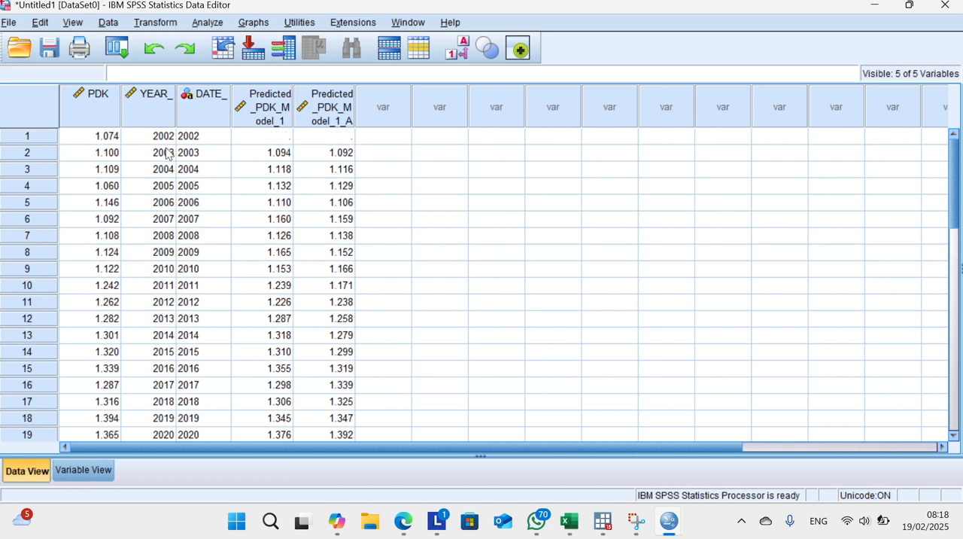
pyautogui.scroll(-4, 235, 249)
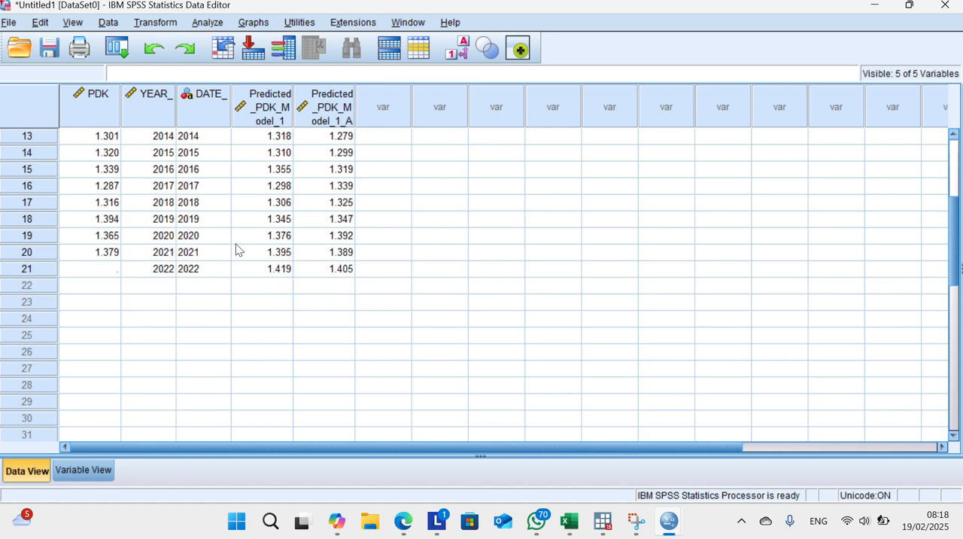